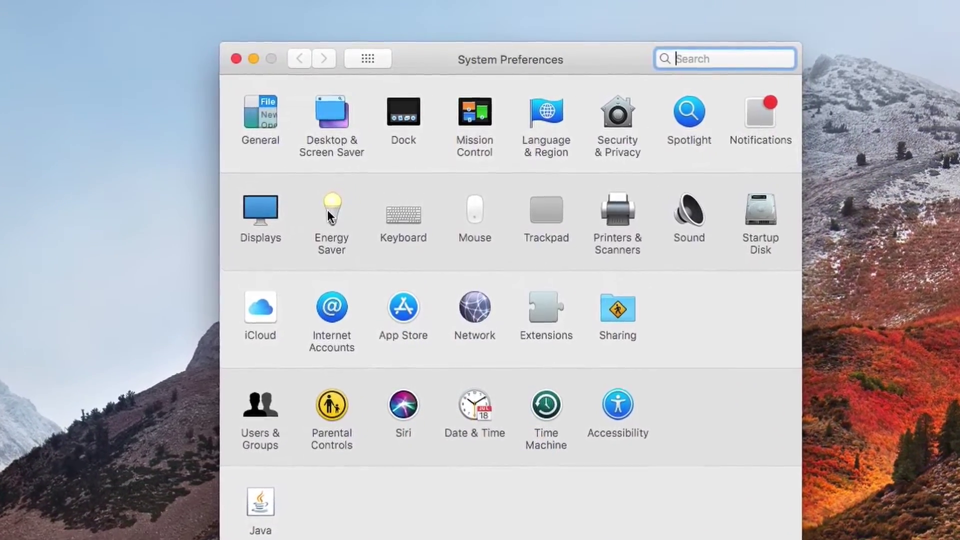
In Energy Saver, set computer sleep to Never, keep hard disks awake, and restart automatically after power failure.
left_click(323, 217)
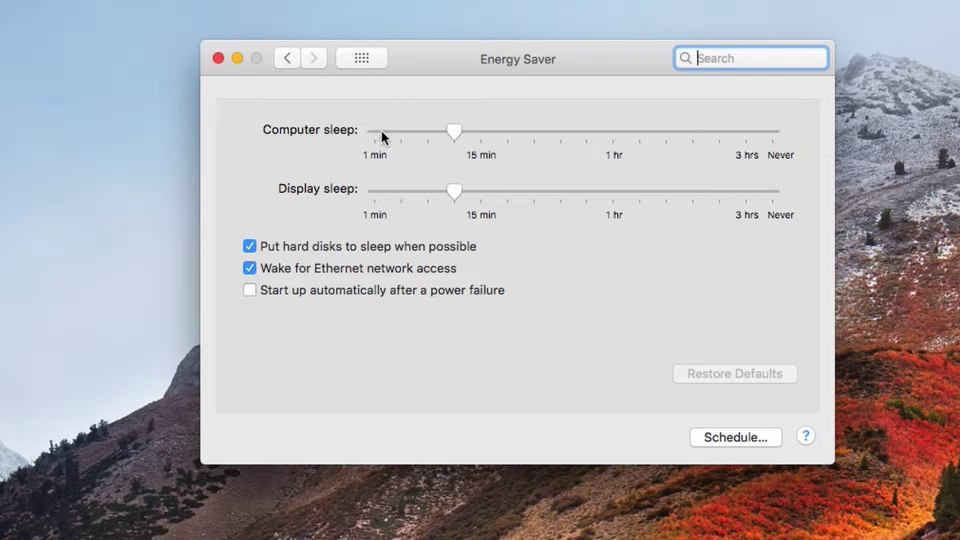
mouse_move(380, 131)
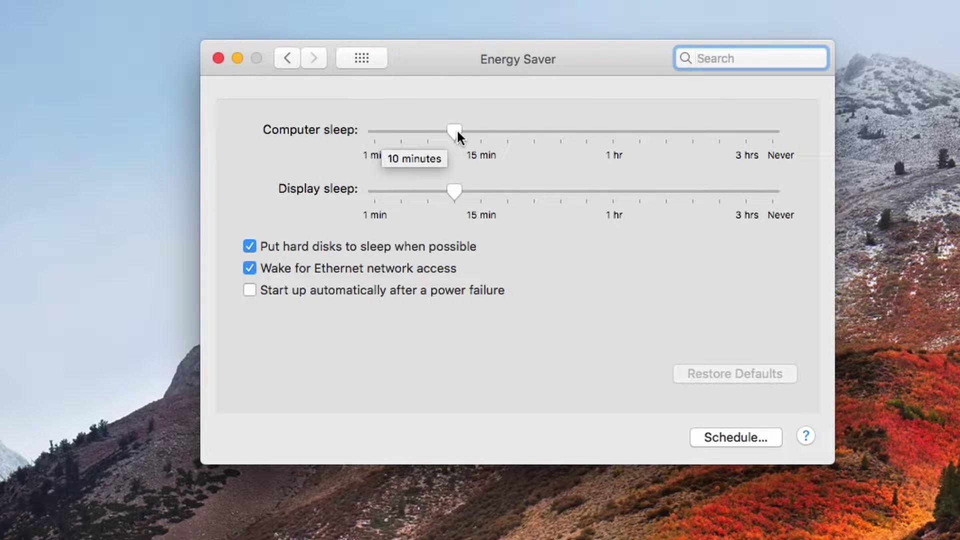
left_click_drag(457, 128, 814, 148)
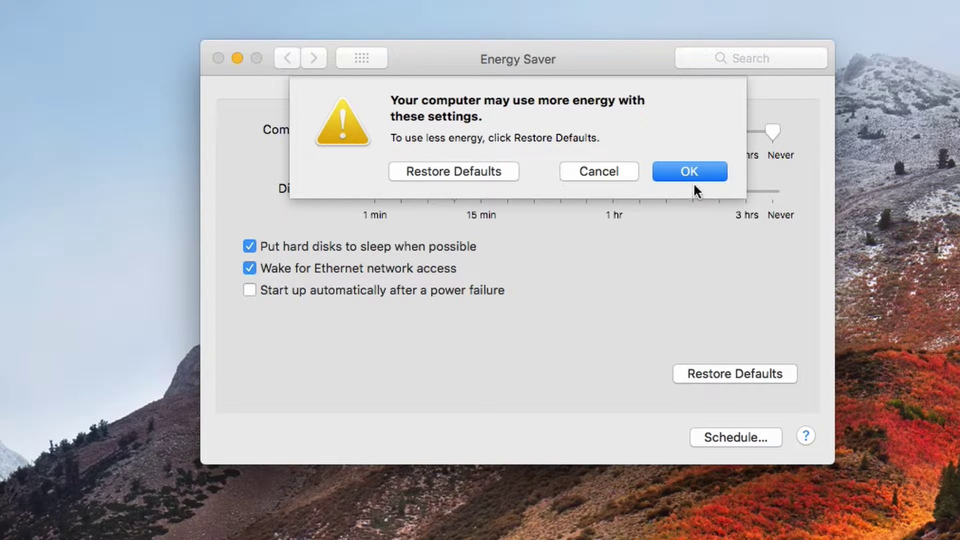
left_click(693, 179)
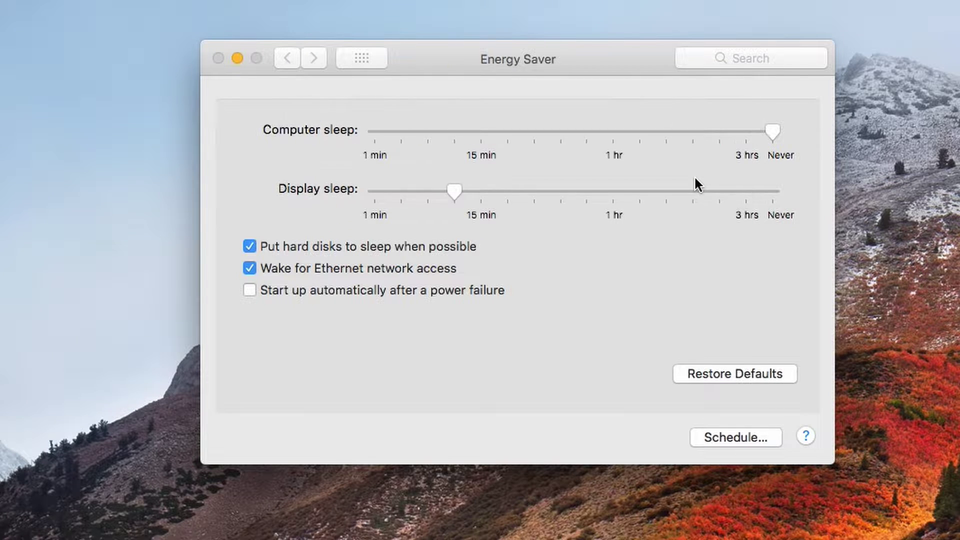
left_click(296, 243)
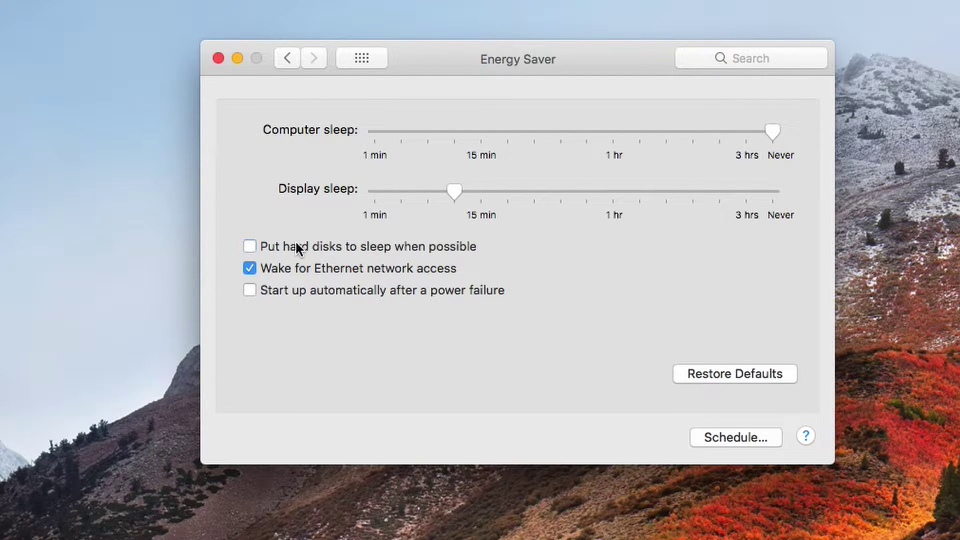
left_click(286, 288)
In the Sharing pane, tick Screen Sharing and File Sharing.
left_click(289, 58)
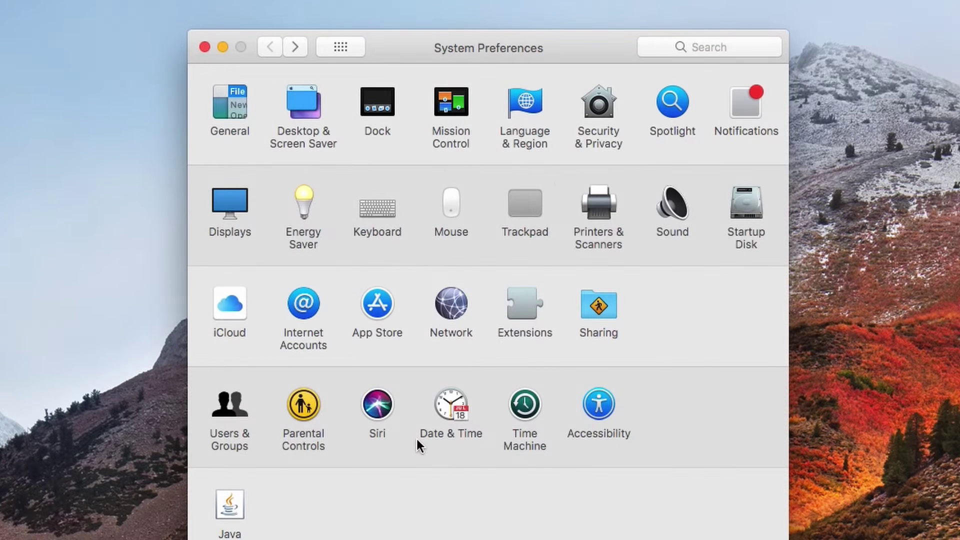
left_click(596, 310)
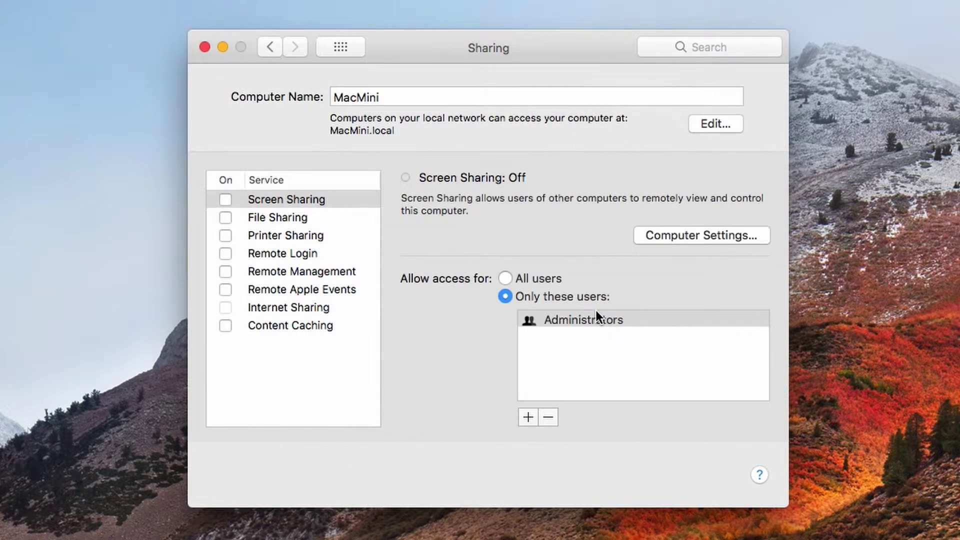
left_click(225, 199)
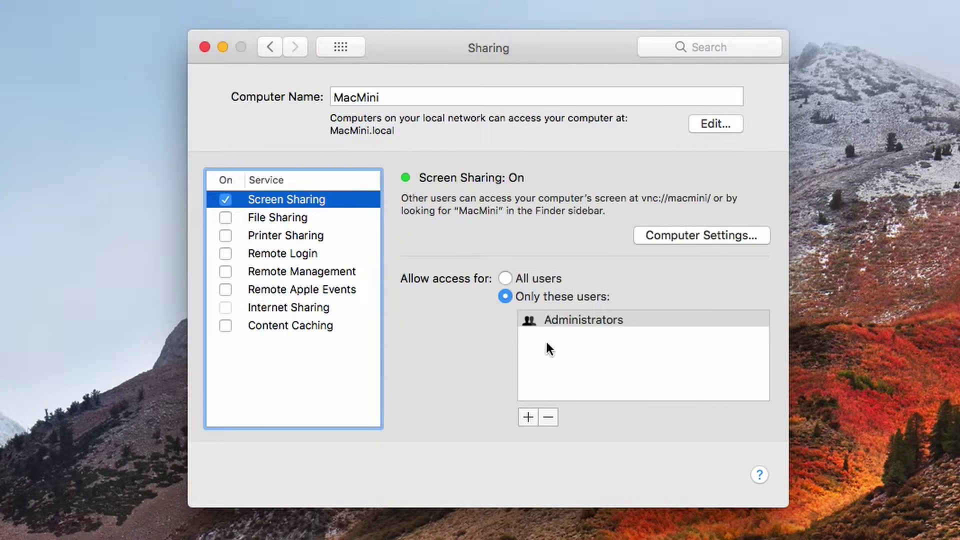
left_click(225, 218)
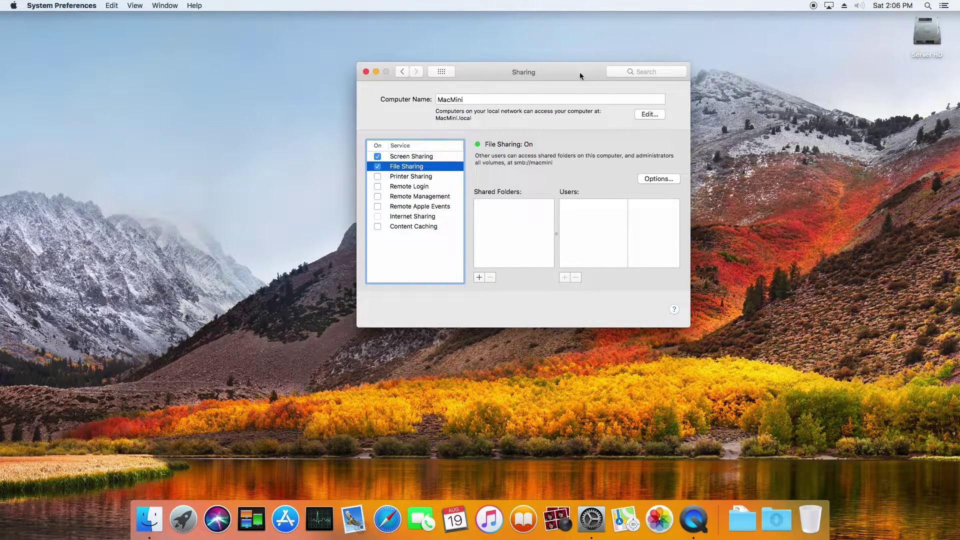
Create a new desktop folder named network_share.
left_click_drag(580, 72, 241, 28)
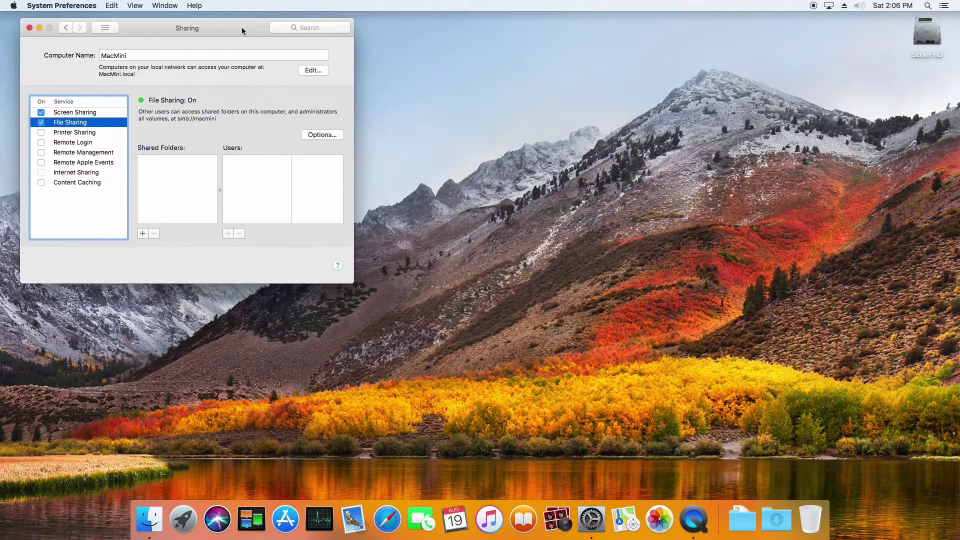
right_click(841, 100)
left_click(859, 95)
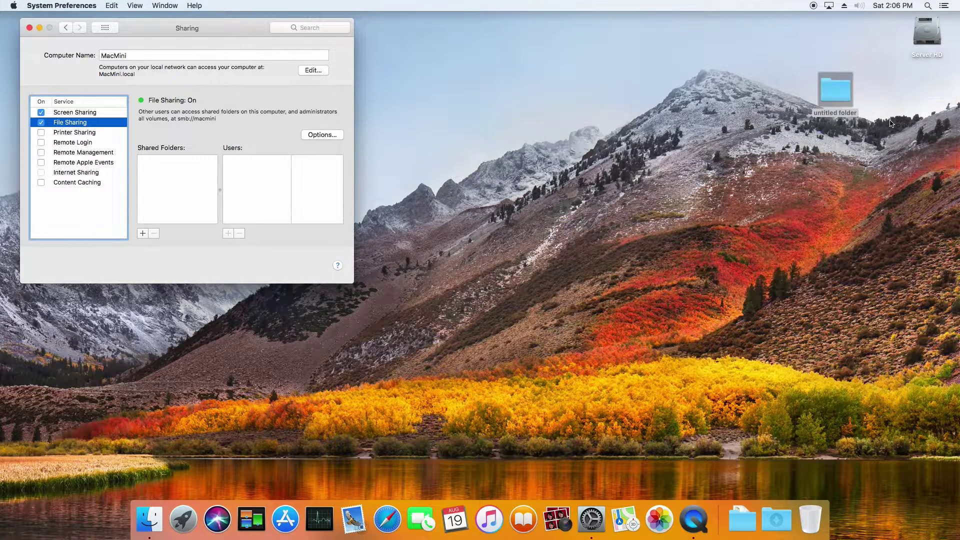
left_click(824, 105)
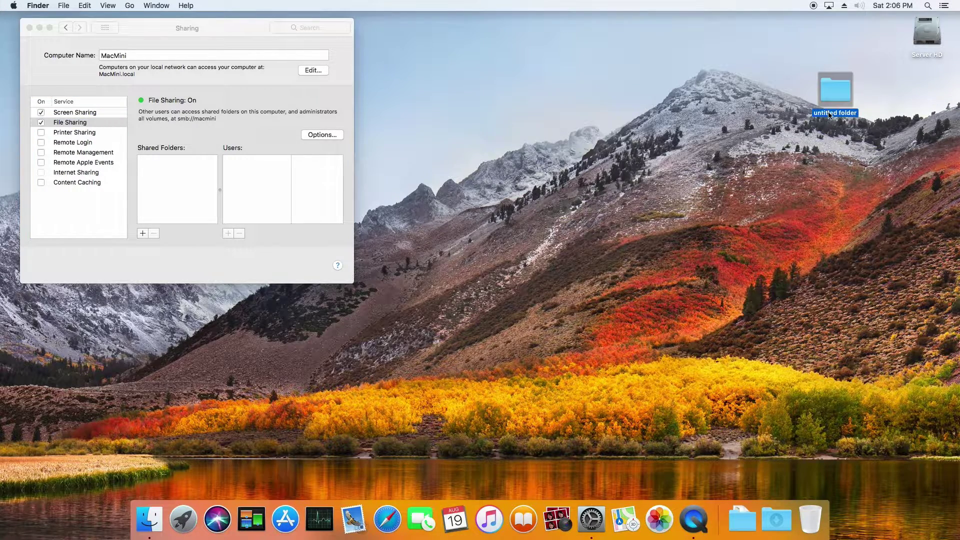
left_click(829, 113)
key("BackSpace")
type("network")
type("share")
key("BackSpace")
key("BackSpace")
key("BackSpace")
key("BackSpace")
key("BackSpace")
type("-")
key("BackSpace")
type("_share")
key("Return")
Create a second desktop folder named Timemachine.
left_click(172, 172)
left_click(810, 168)
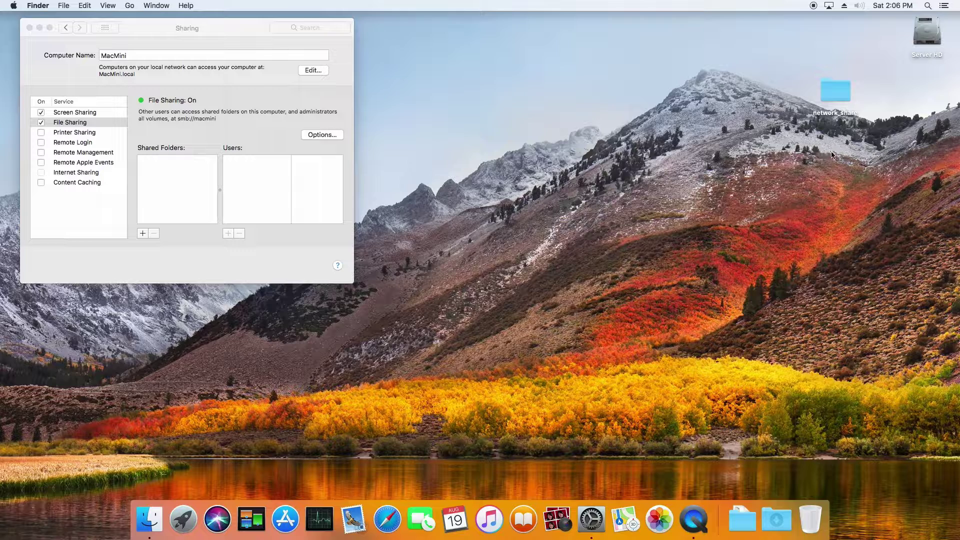
right_click(833, 139)
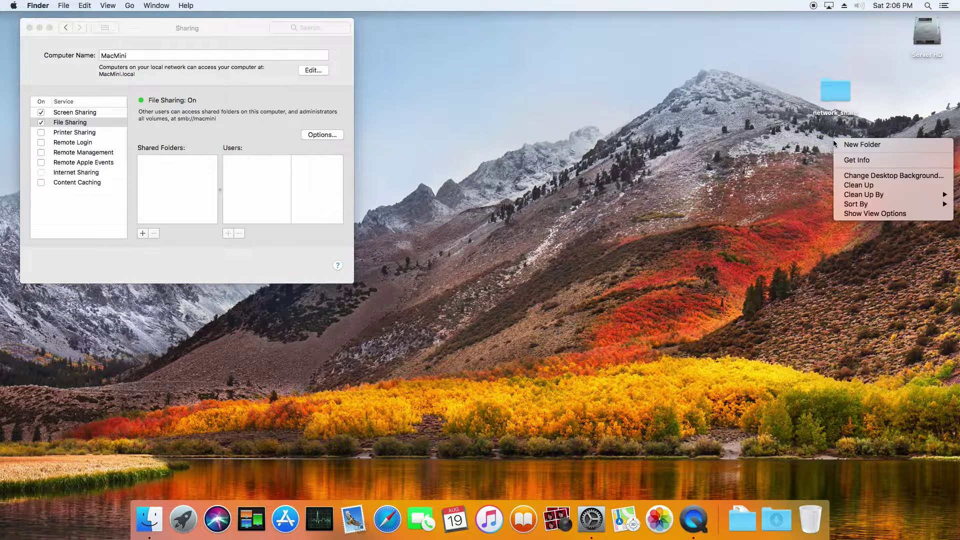
left_click(846, 144)
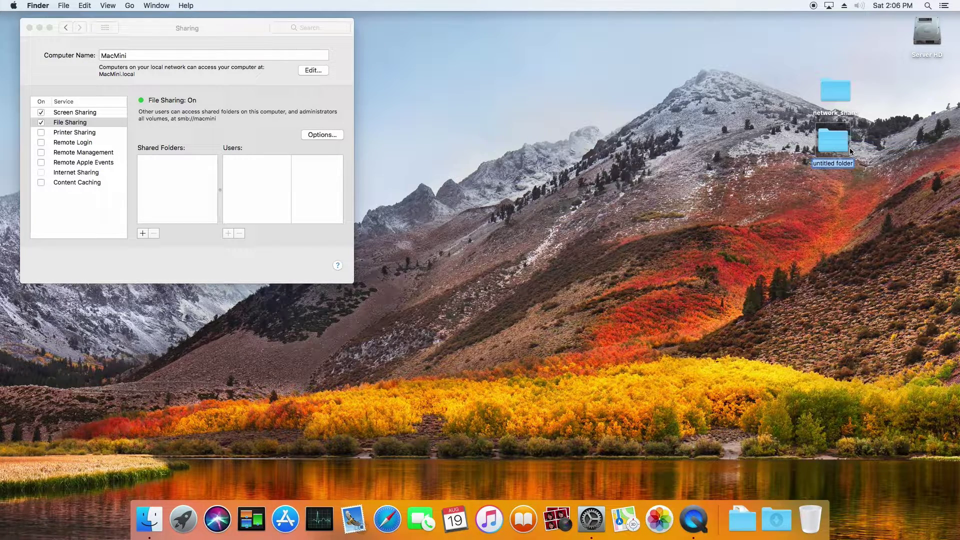
type("Timemachine")
key("Return")
Add the Desktop folder network_share to File Sharing's Shared Folders.
left_click(170, 176)
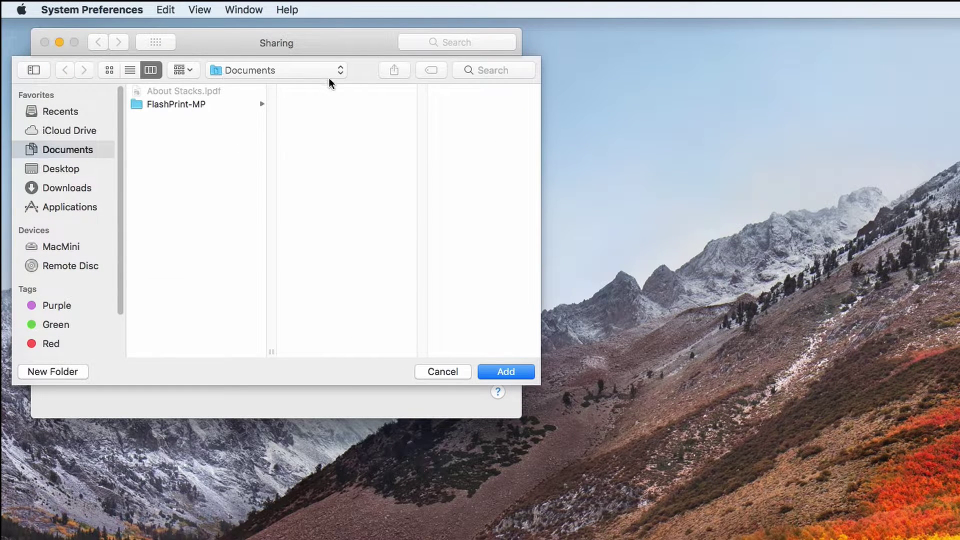
left_click(63, 170)
left_click(178, 92)
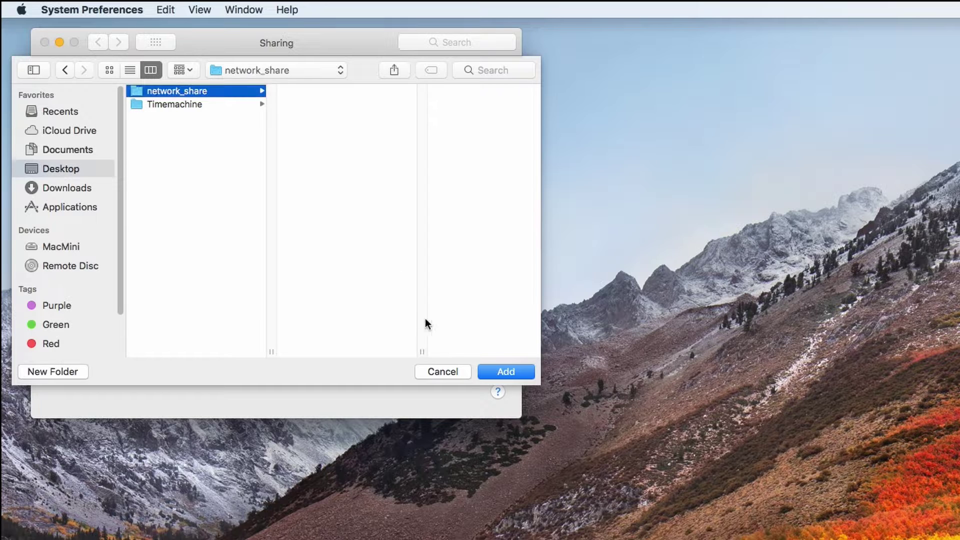
left_click(508, 373)
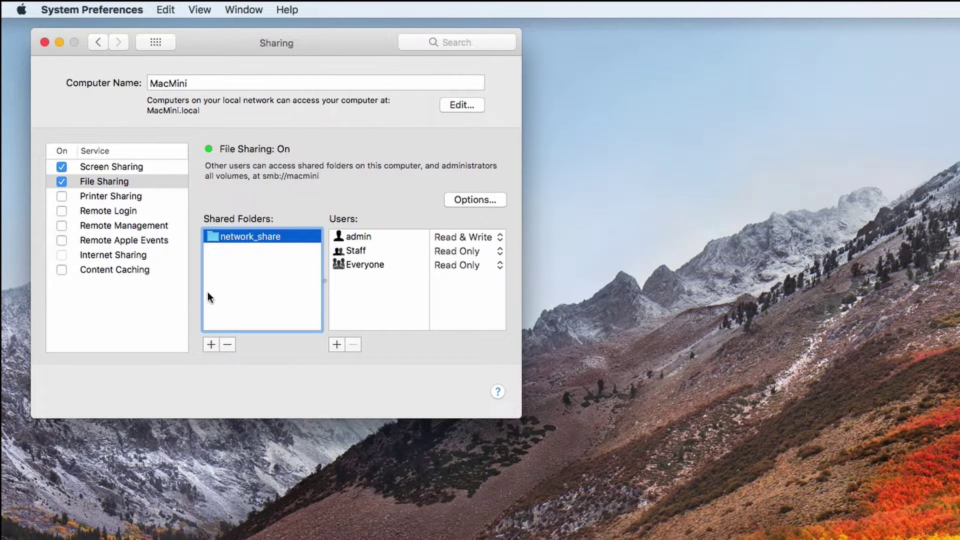
Add the Desktop folder Timemachine to Shared Folders as well.
left_click(210, 345)
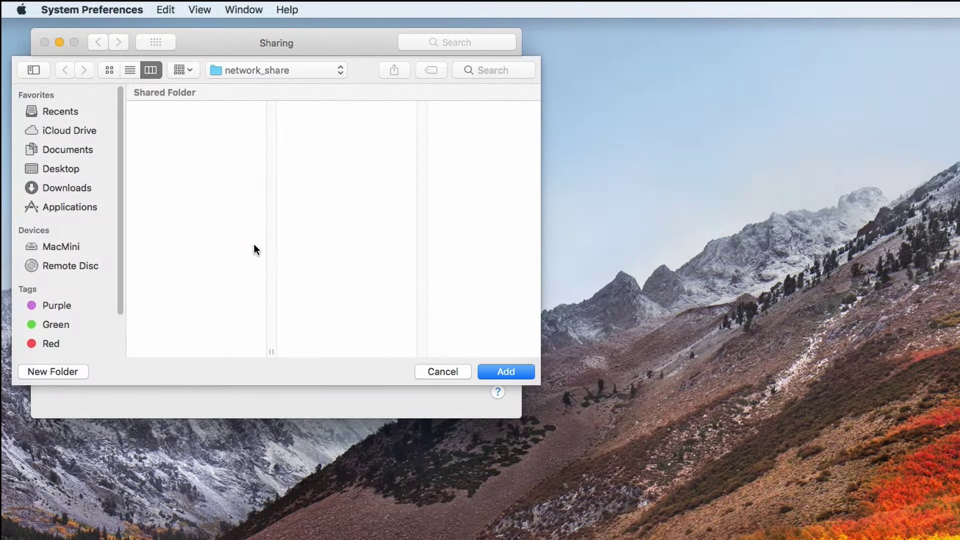
left_click(62, 170)
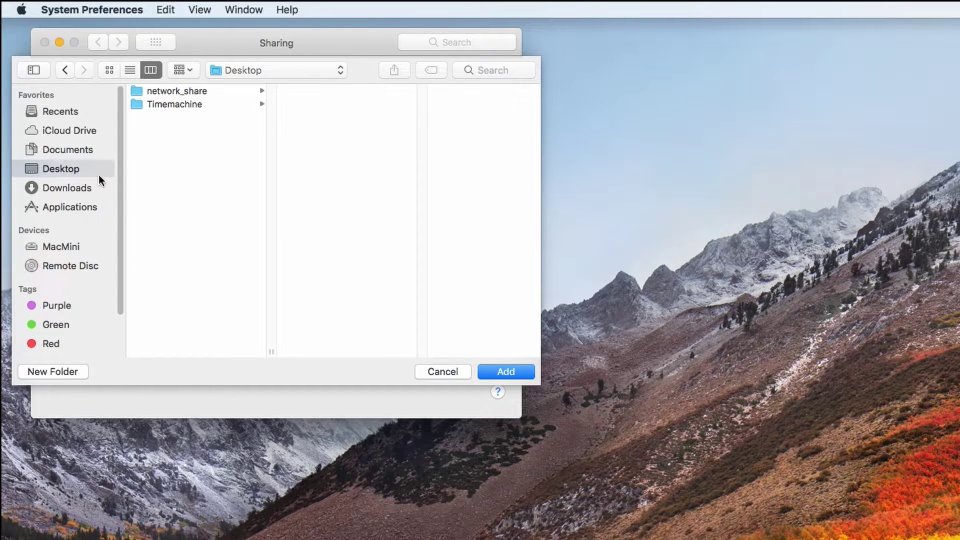
left_click(162, 103)
left_click(501, 374)
left_click_drag(328, 52, 563, 119)
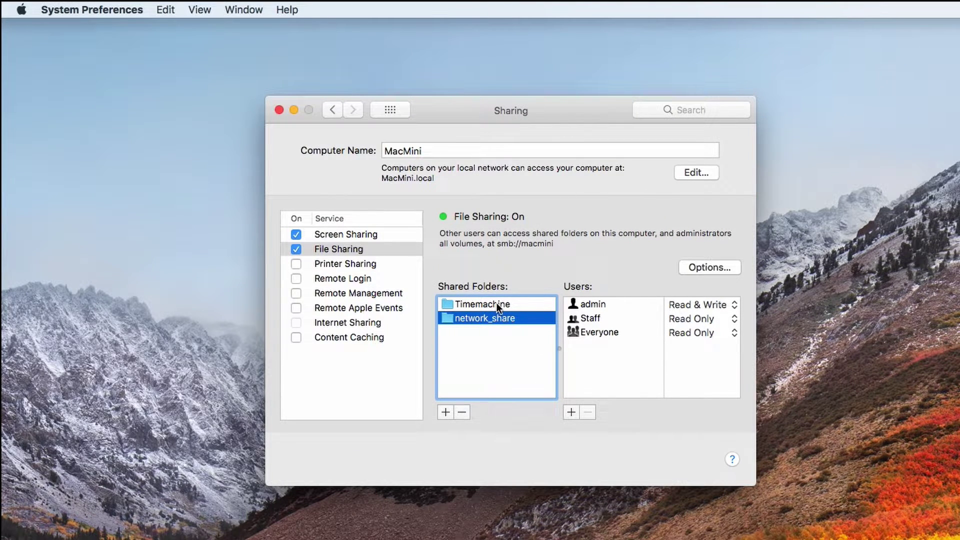
right_click(481, 319)
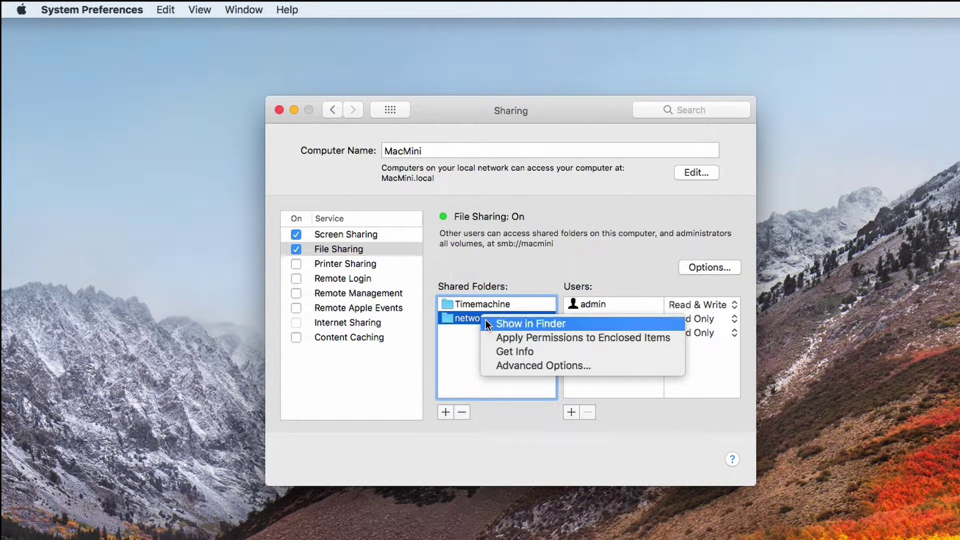
left_click(483, 305)
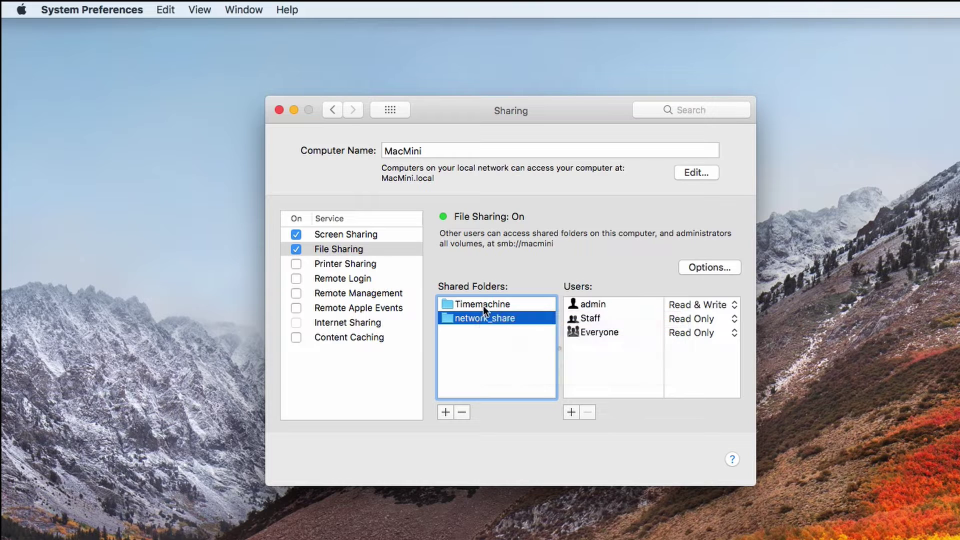
Reveal the Timemachine shared folder in Finder, then close its window.
right_click(483, 305)
left_click(525, 313)
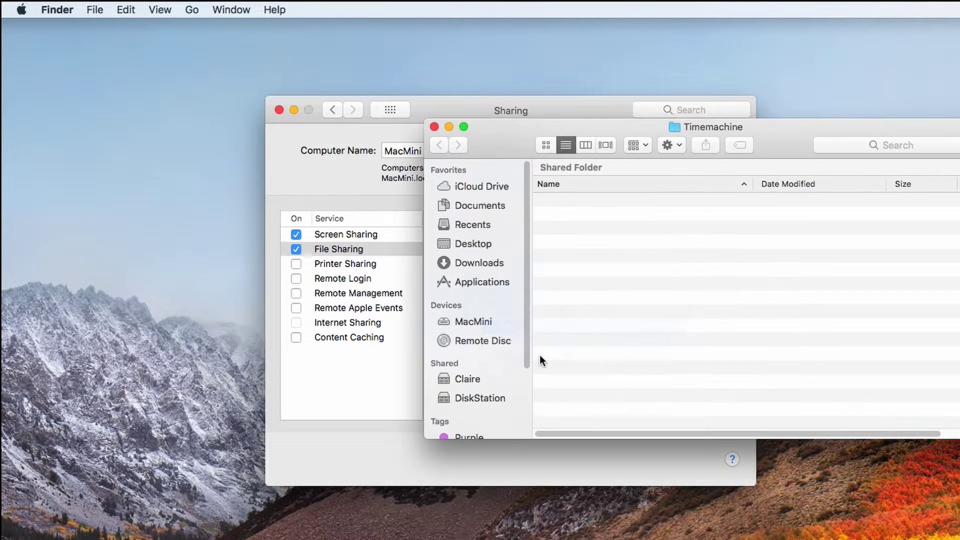
left_click(434, 127)
In Advanced Options, make Timemachine a Time Machine backup destination with a 300 GB limit.
right_click(485, 303)
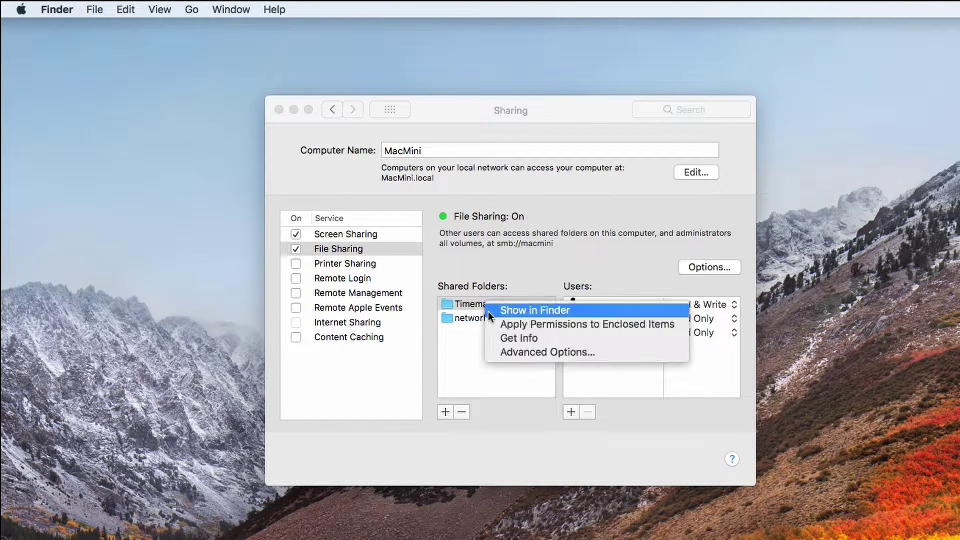
left_click(525, 352)
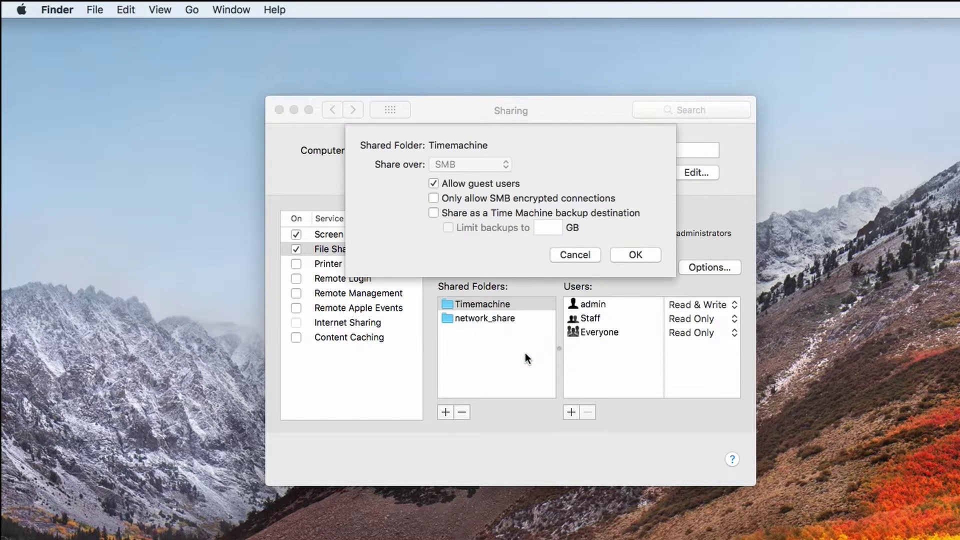
left_click(434, 213)
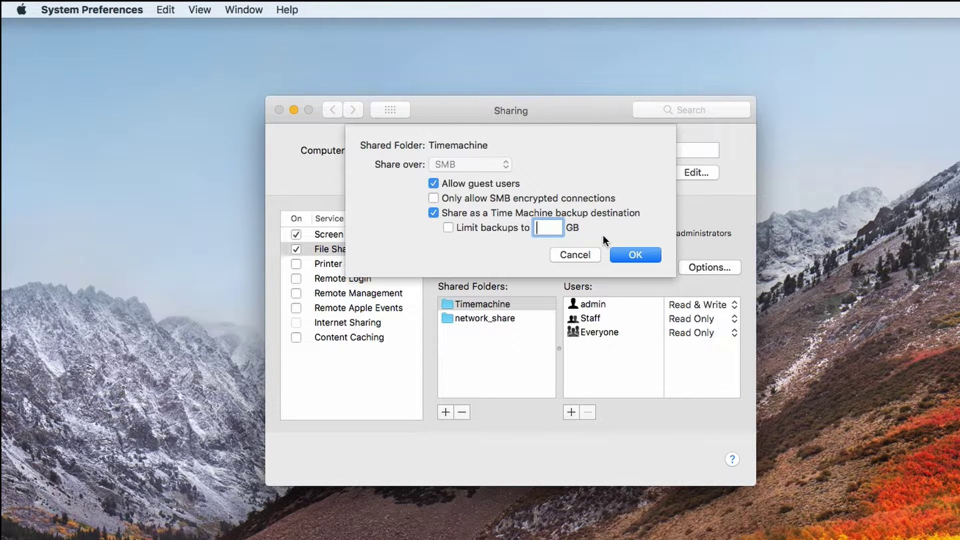
type("300")
left_click(626, 253)
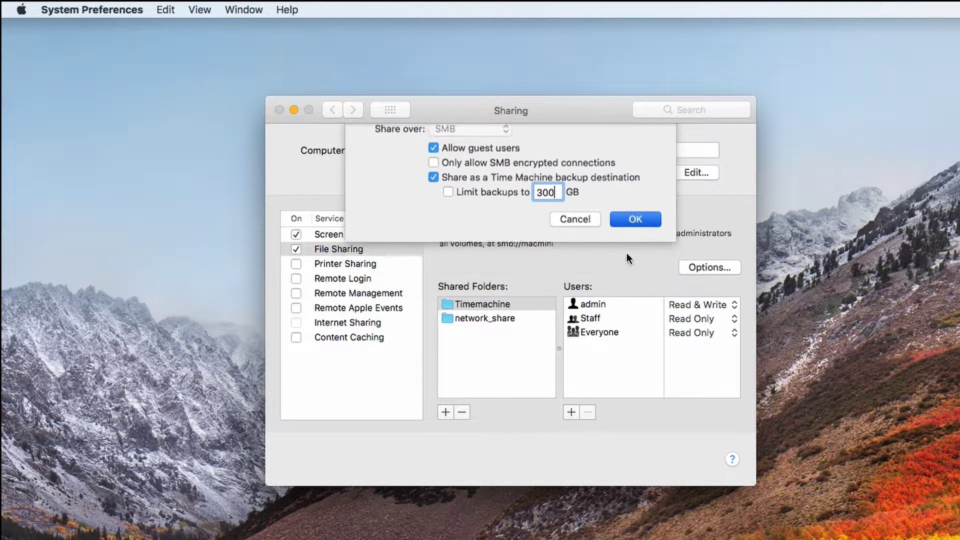
Select network_share and change the Everyone and Staff permissions to Read & Write.
left_click(480, 318)
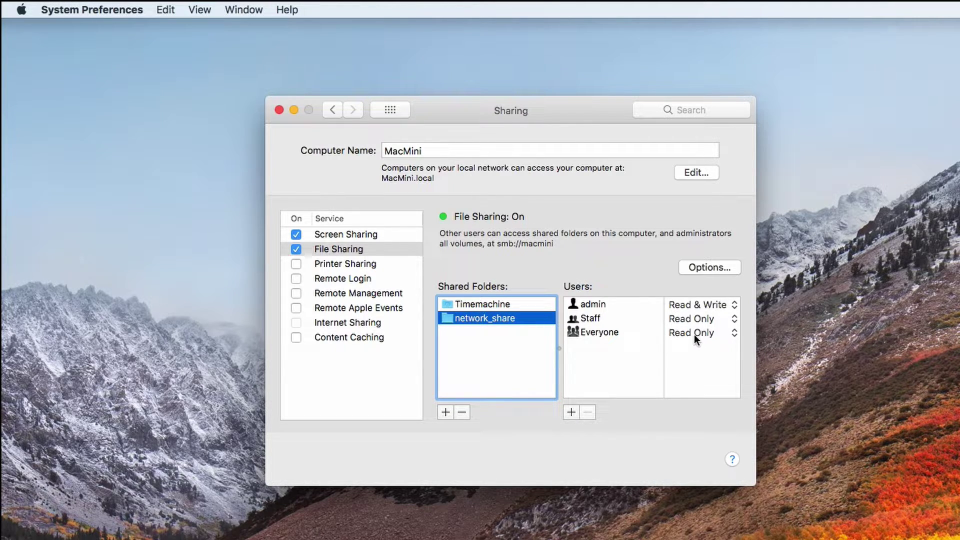
left_click(707, 334)
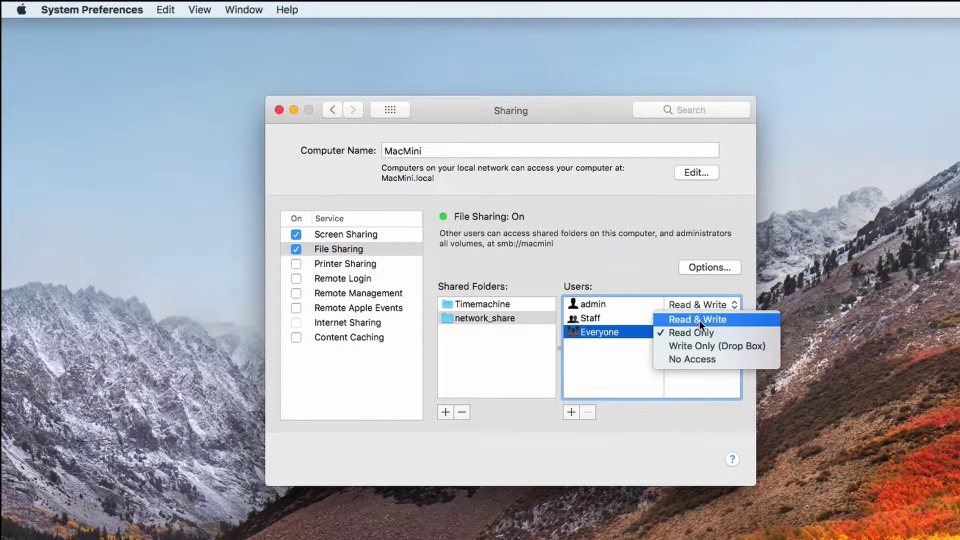
left_click(699, 320)
left_click(689, 318)
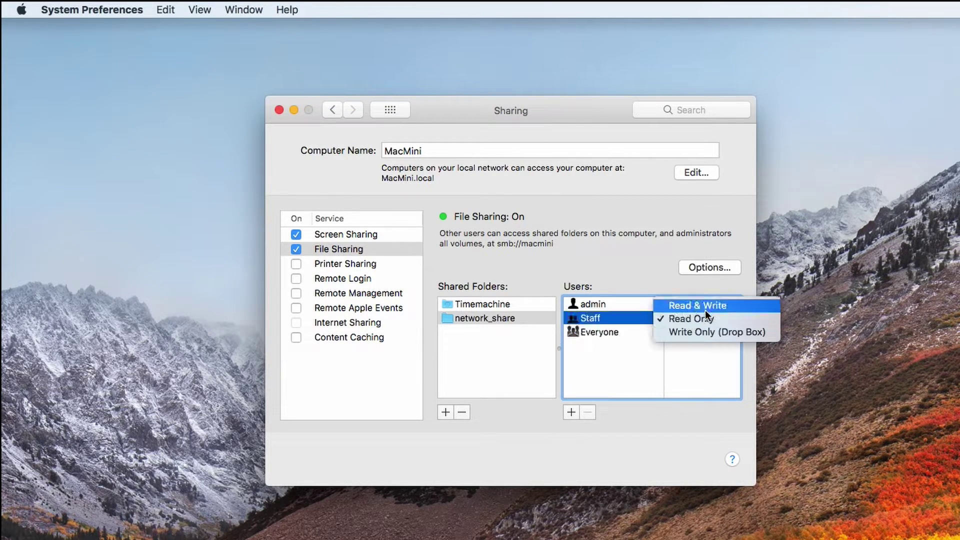
left_click(705, 307)
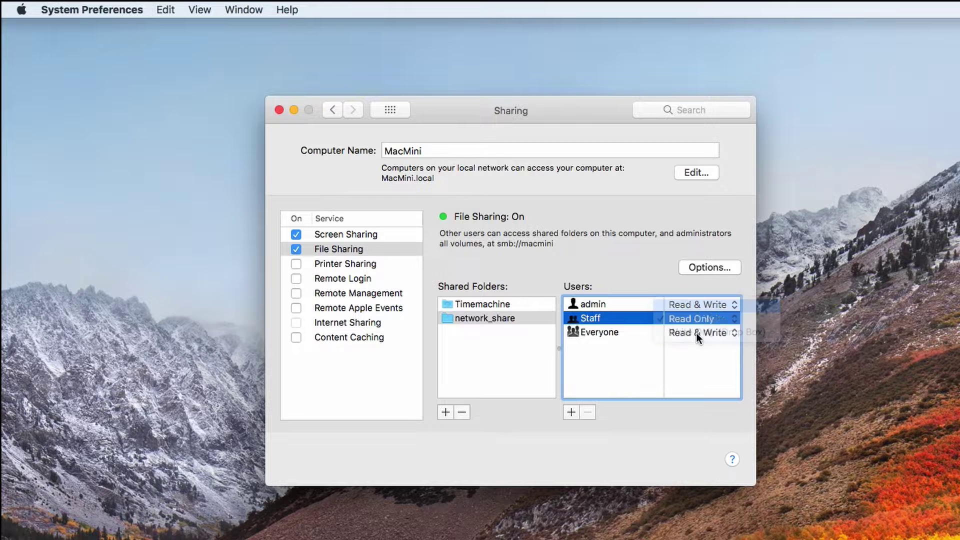
Select Remote Login in the service list and enable it for SSH access.
left_click(334, 263)
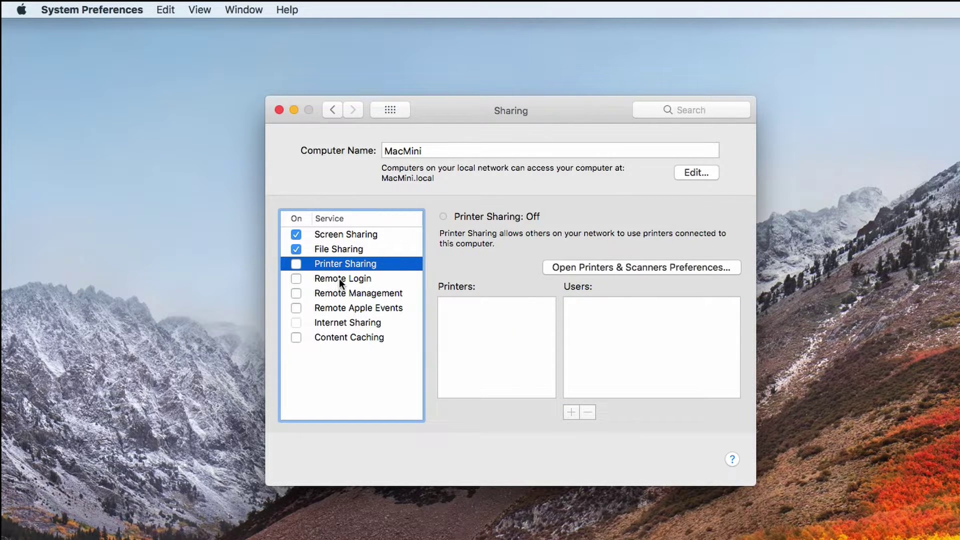
left_click(339, 278)
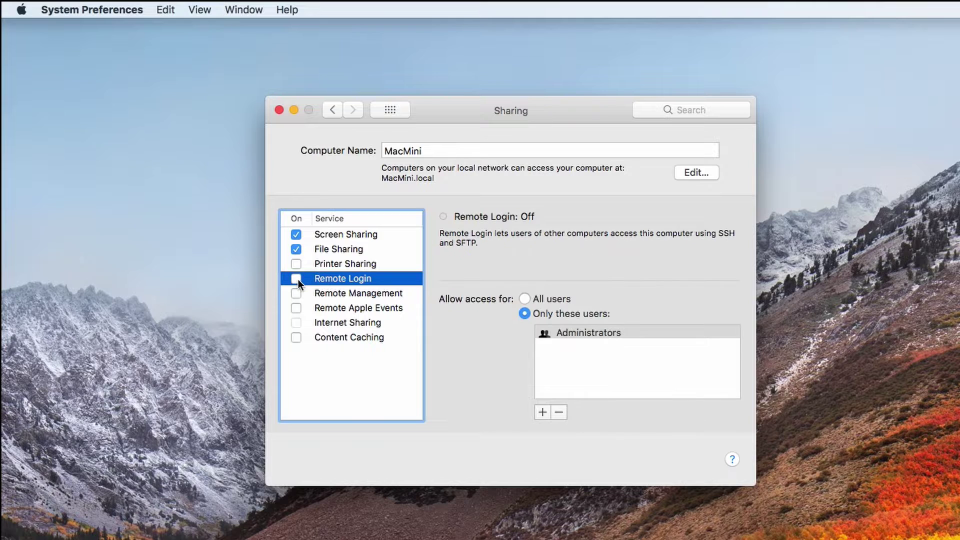
left_click(296, 278)
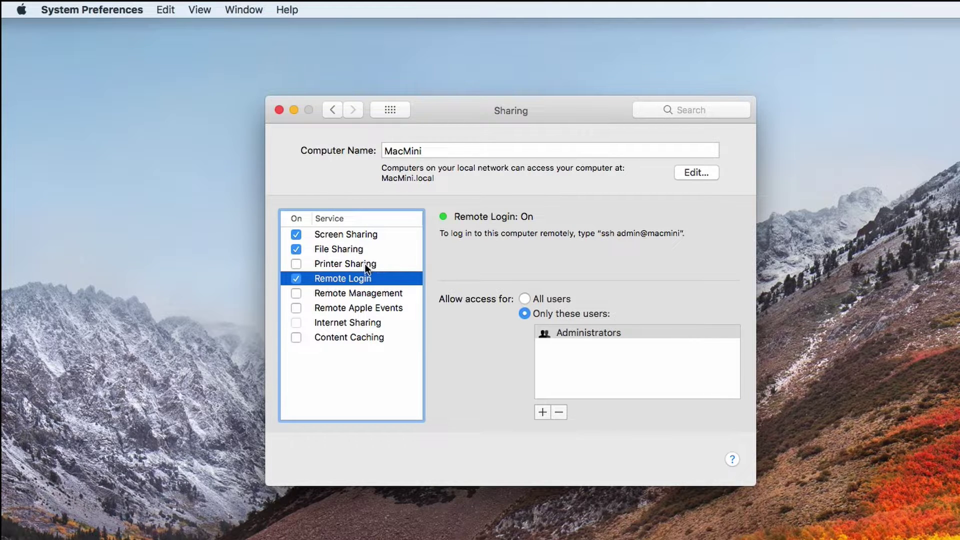
Enable Remote Management, then move on to the Content Caching service.
left_click(349, 294)
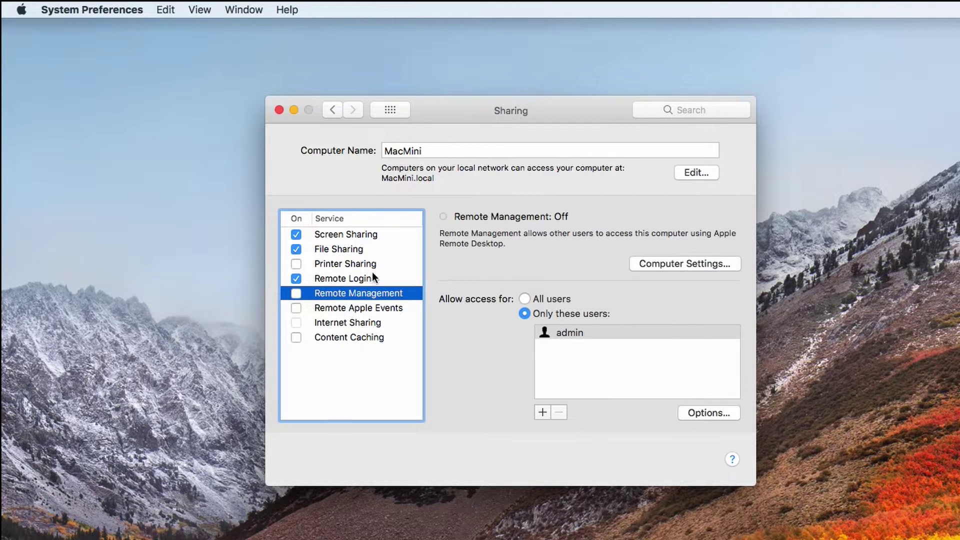
left_click(295, 294)
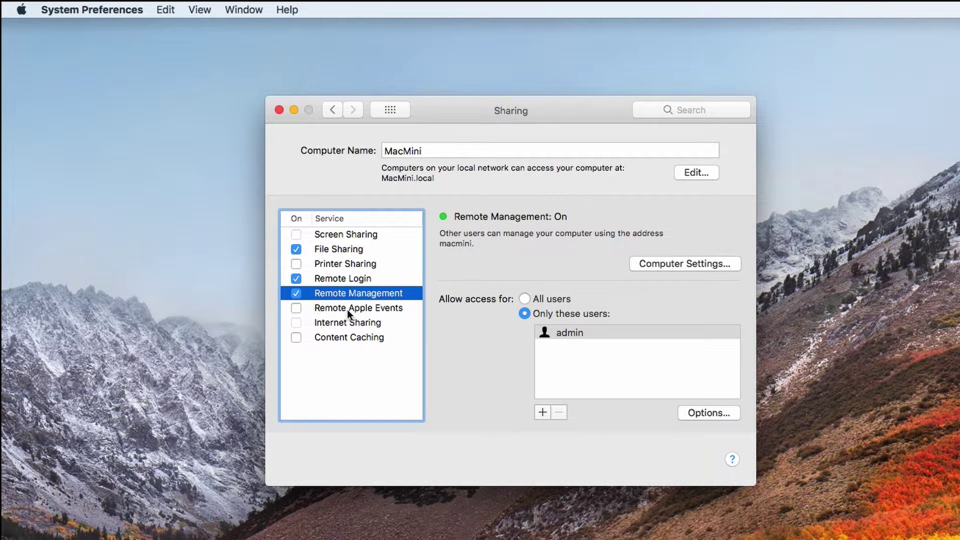
left_click(335, 323)
left_click(329, 339)
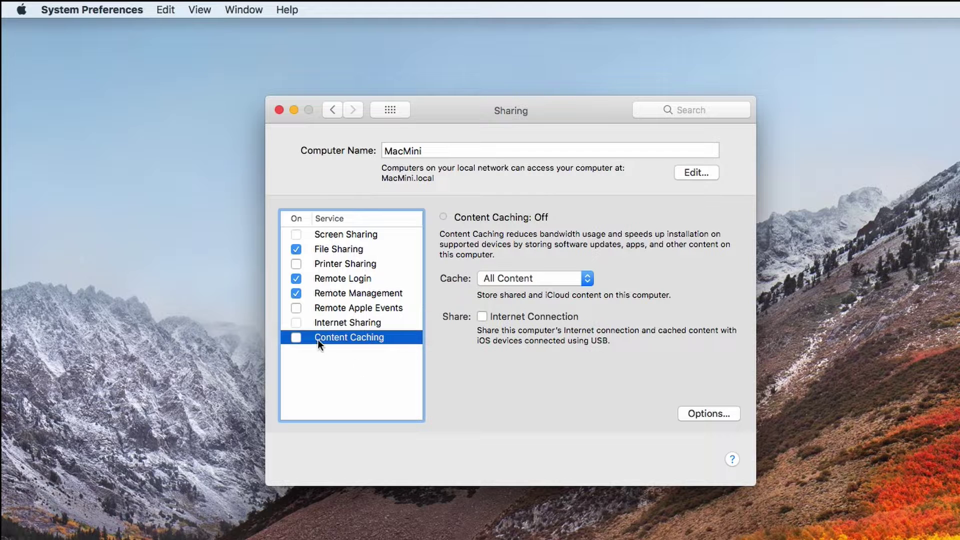
Turn on Content Caching with the cache set to All Content.
left_click(296, 337)
left_click(531, 279)
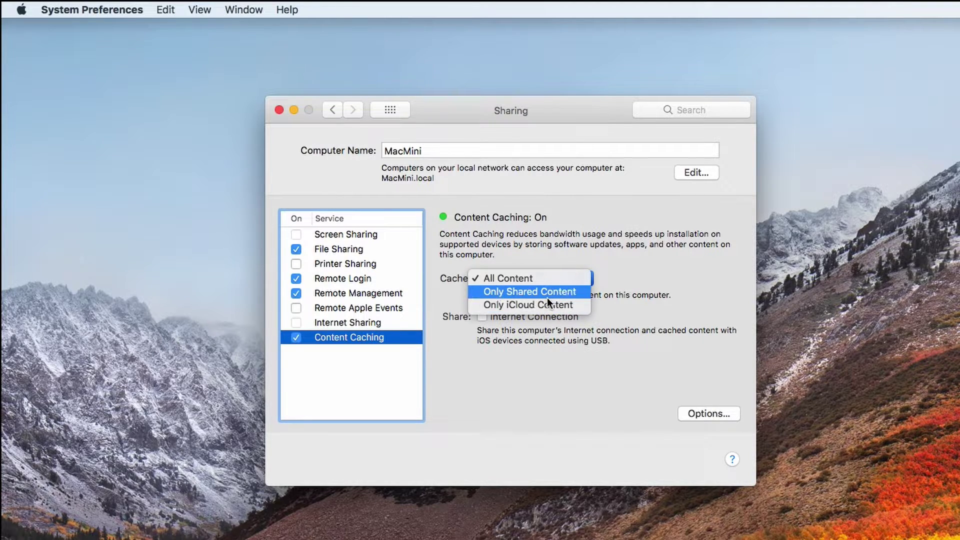
left_click(548, 279)
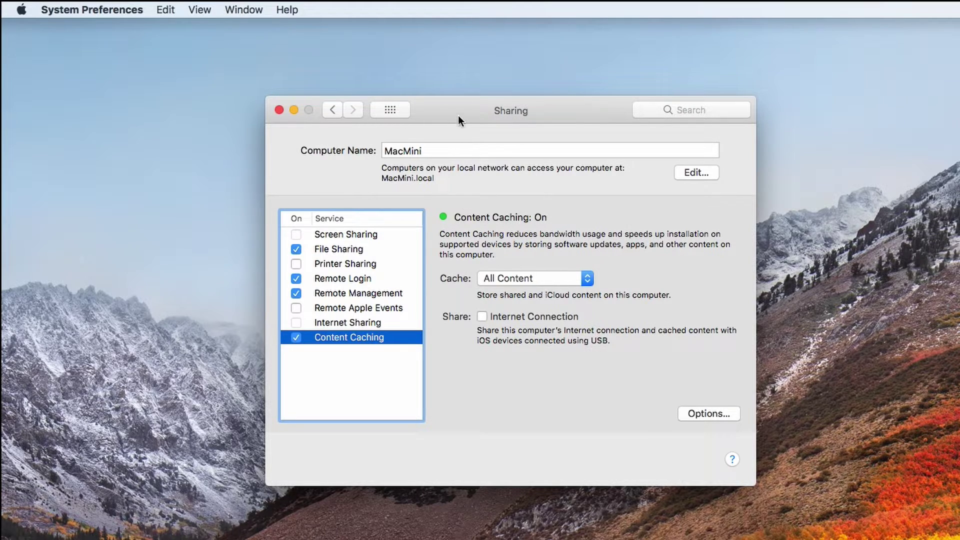
left_click_drag(458, 115, 415, 146)
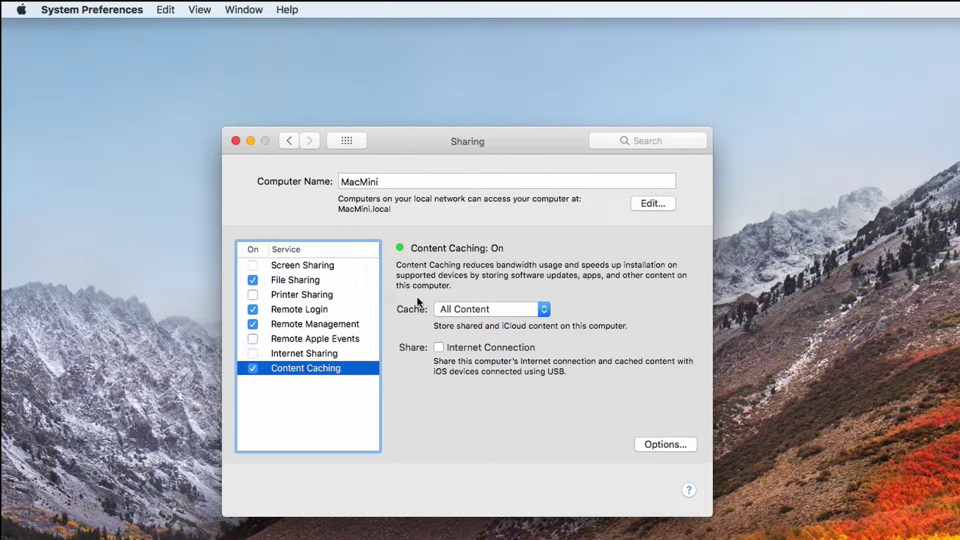
Cancel the 250 GB cache options, then review File Sharing, Remote Login, Remote Management and Content Caching.
left_click(658, 446)
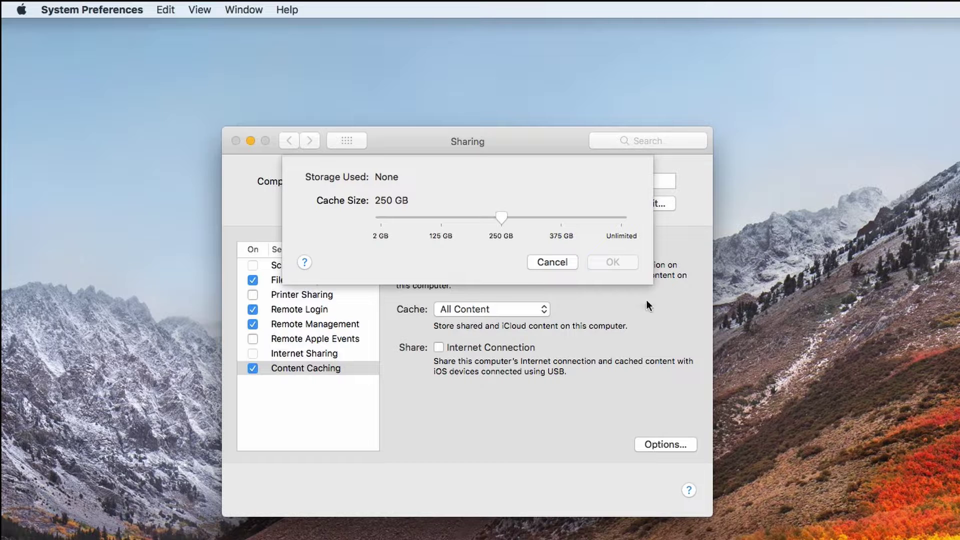
left_click(552, 262)
left_click(312, 283)
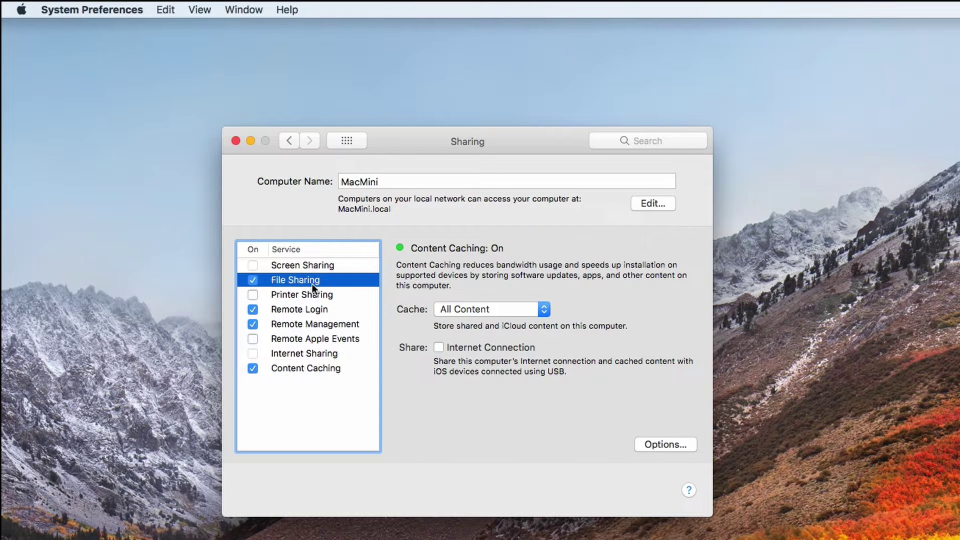
left_click(302, 309)
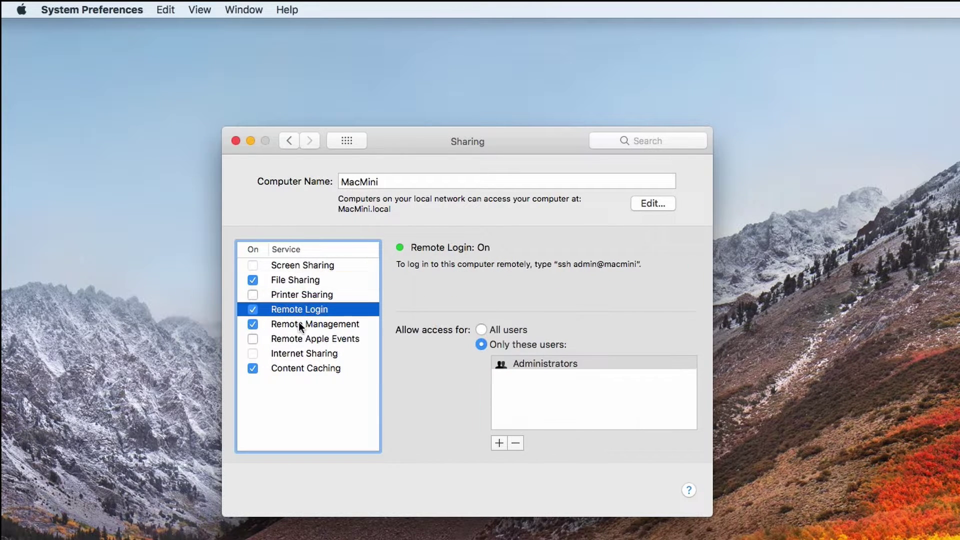
left_click(302, 324)
left_click(295, 369)
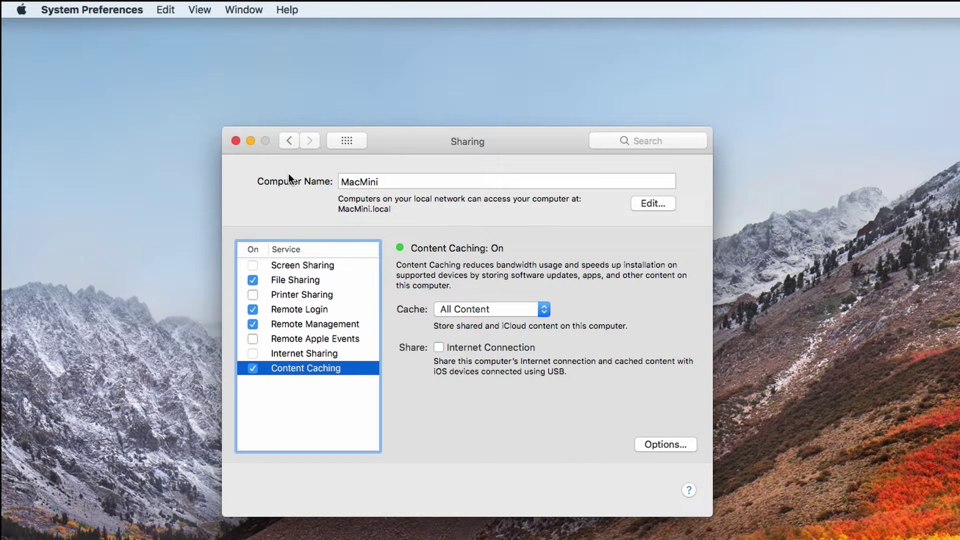
Close the Sharing window and show Activity Monitor's content cache statistics.
left_click(239, 142)
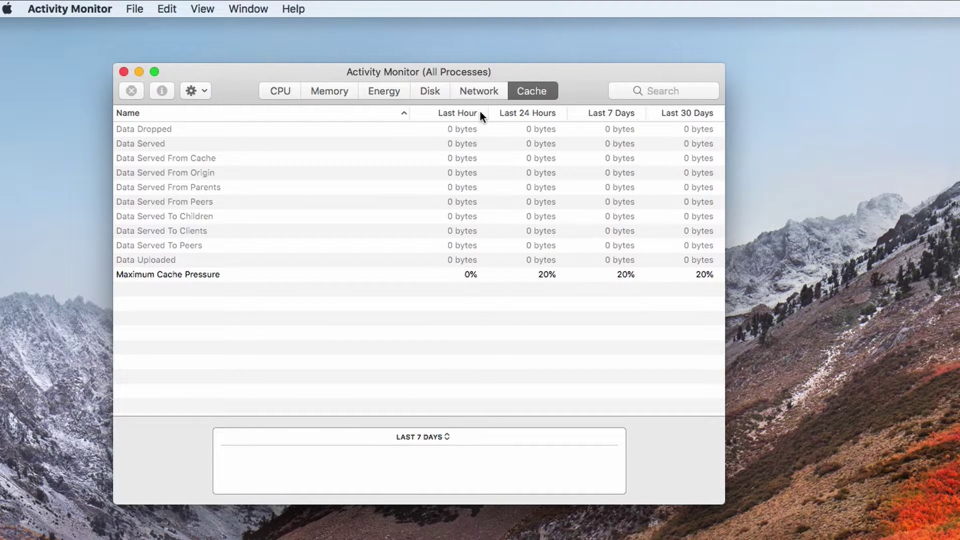
left_click(479, 95)
left_click(522, 90)
Switch the cache graph to Last 24 Hours, then back to Last 7 Days.
left_click(425, 436)
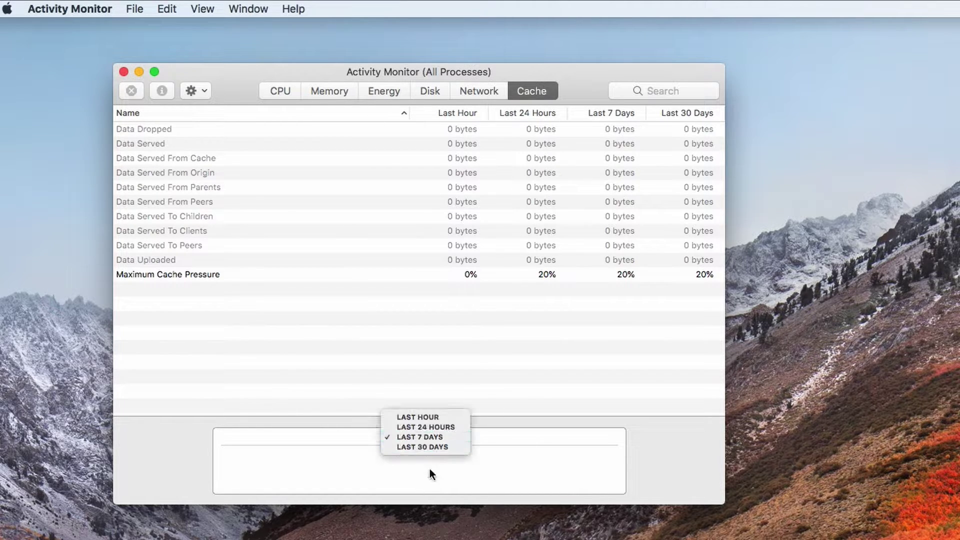
left_click(430, 427)
left_click(434, 435)
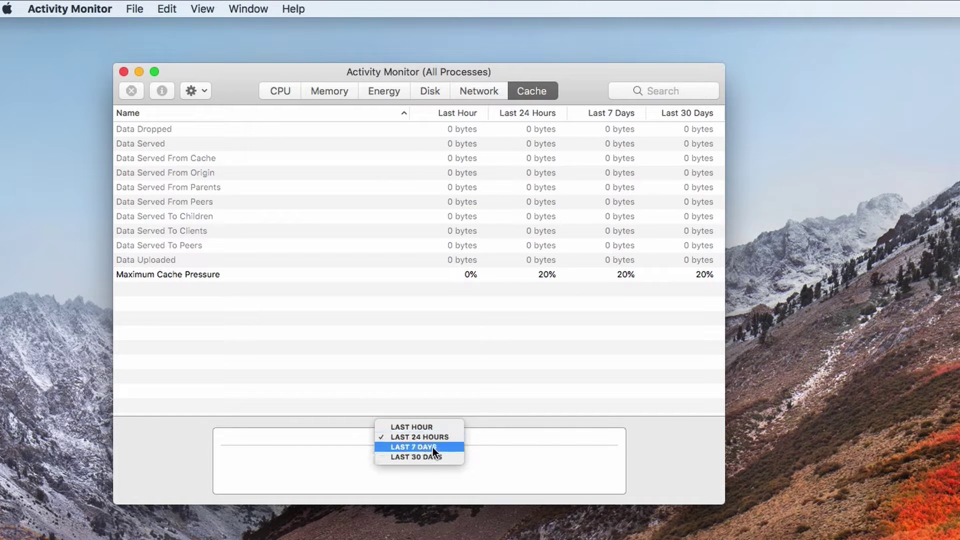
left_click(433, 447)
left_click_drag(274, 82, 591, 118)
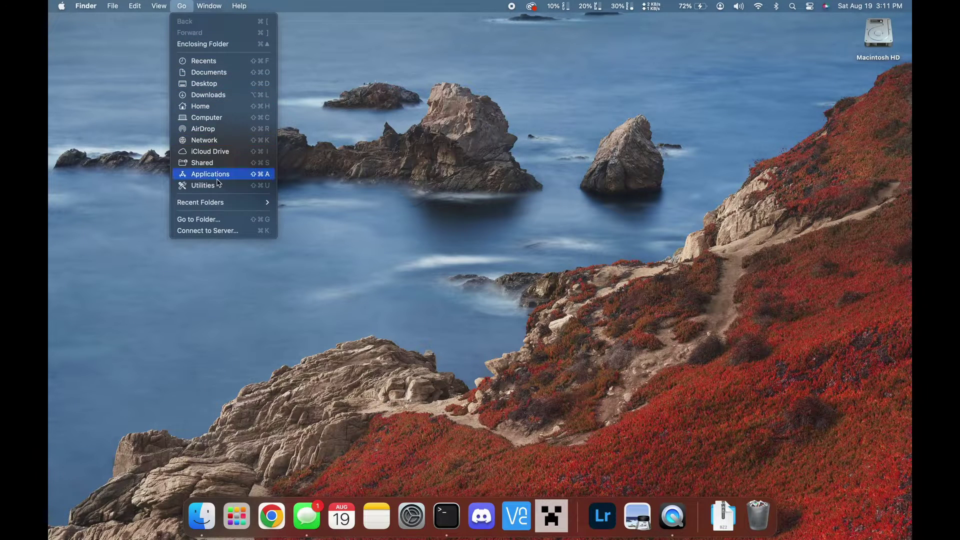
Connect to smb://macmini.local, mount the network_share volume, and open Screen recordings.
left_click(229, 231)
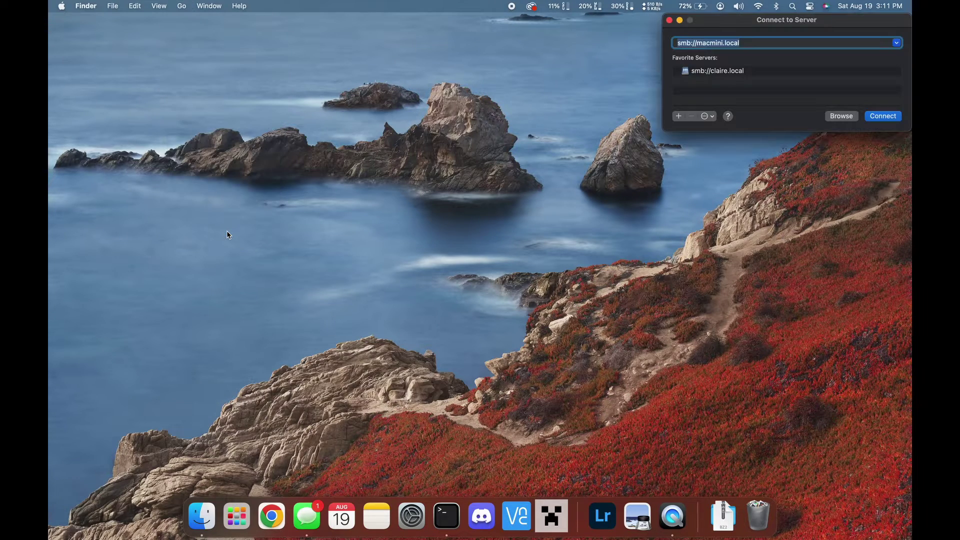
left_click_drag(731, 20, 384, 110)
left_click(409, 134)
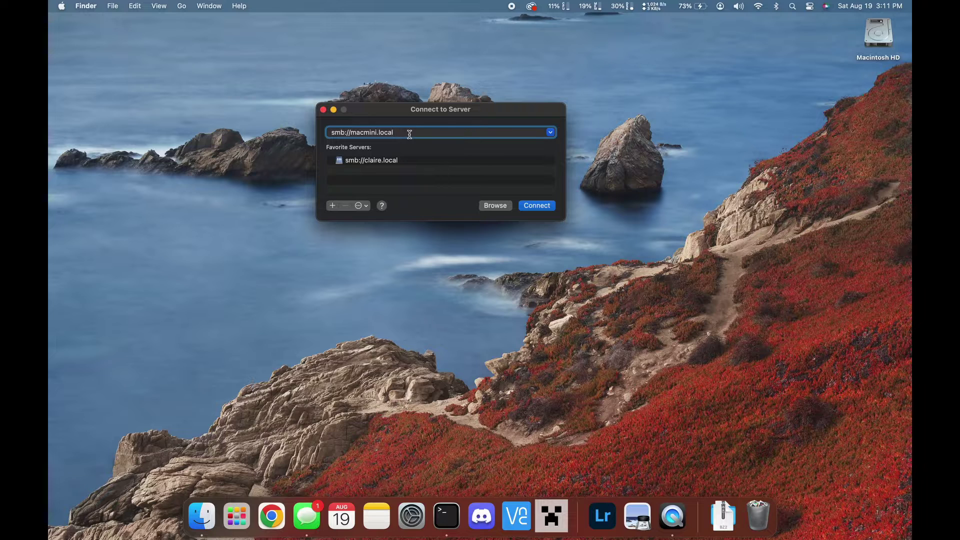
left_click(532, 205)
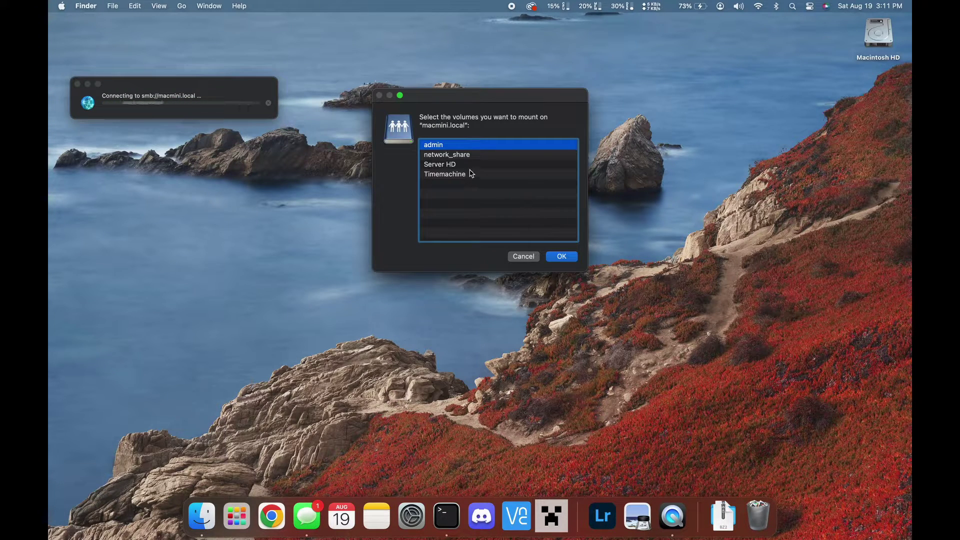
left_click(455, 155)
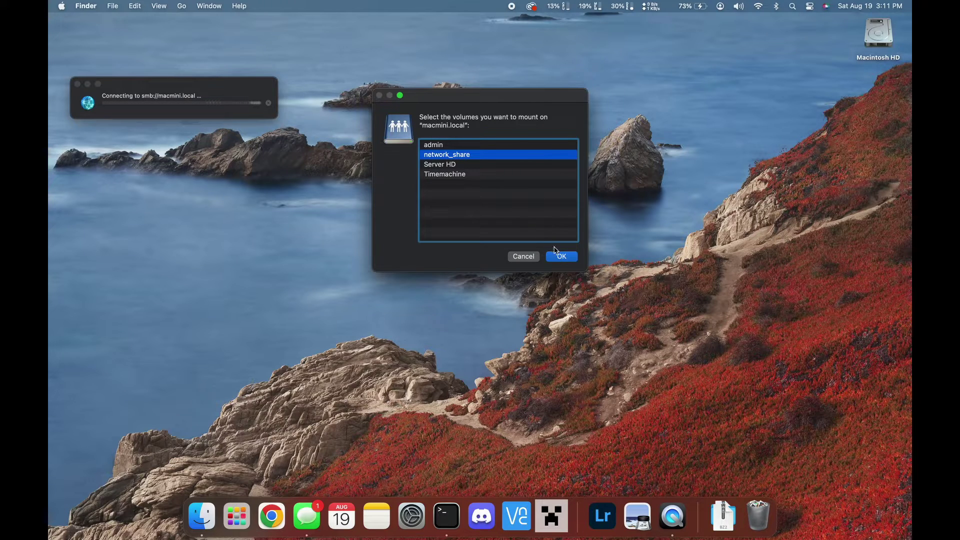
left_click(558, 256)
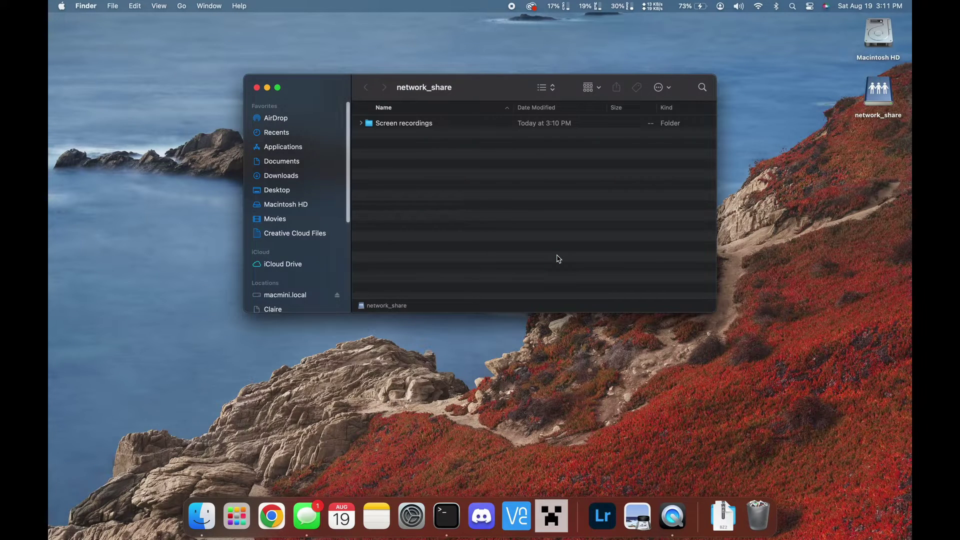
double_click(372, 124)
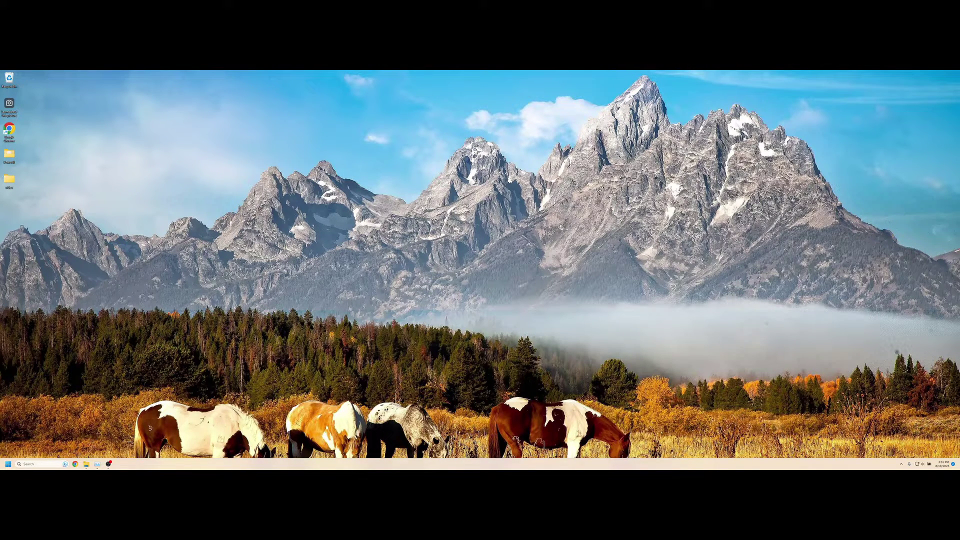
Launch File Explorer from search and show This PC.
left_click(38, 464)
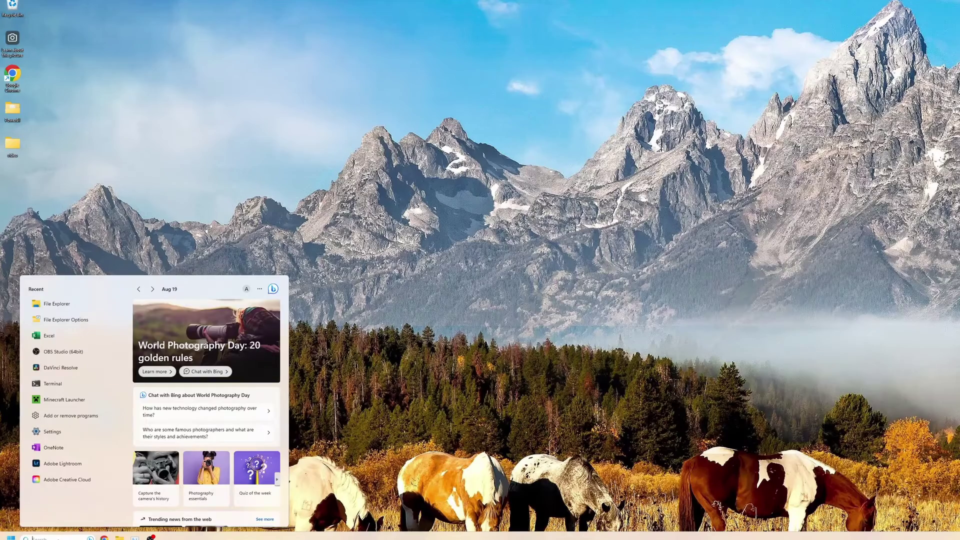
type("file explorer")
key("Return")
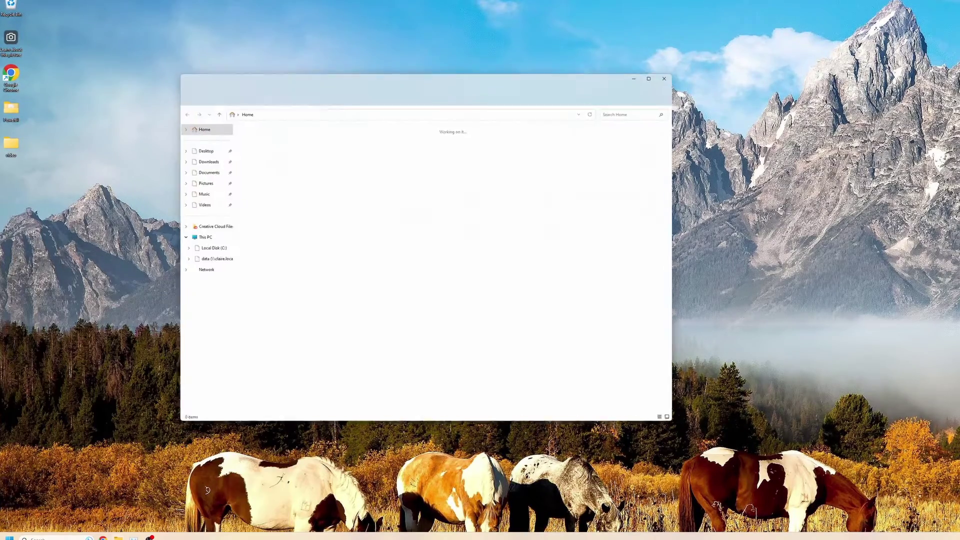
left_click(205, 242)
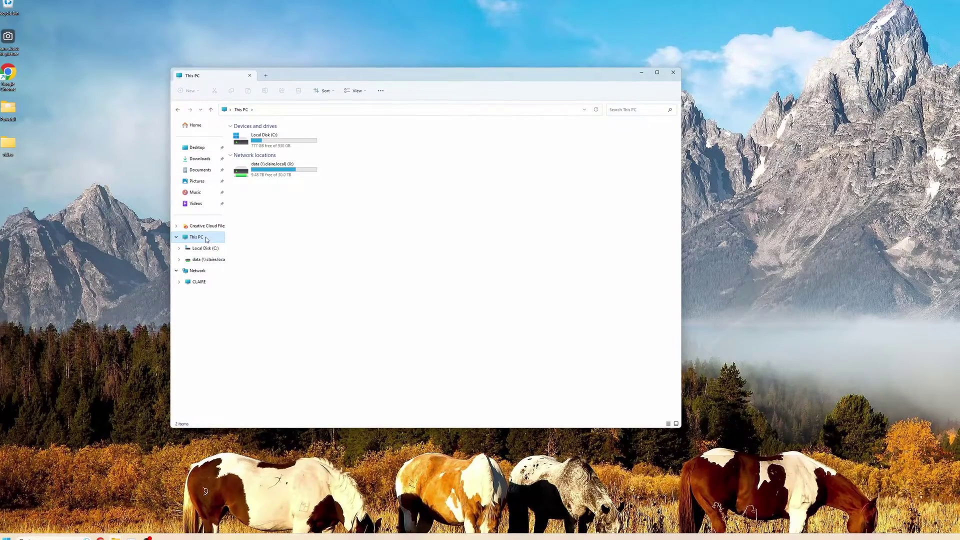
Map drive M: to \\macmini.local\network_share and finish the wizard.
right_click(205, 239)
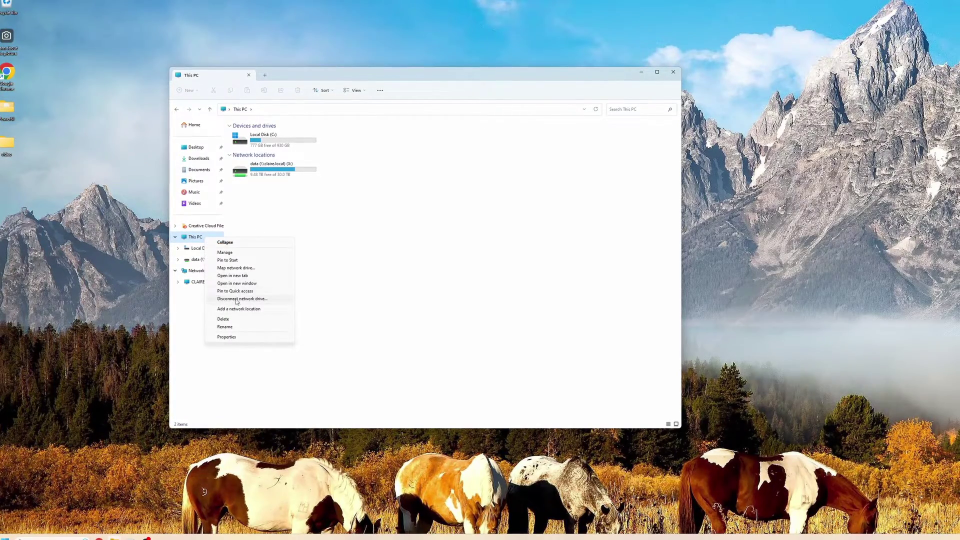
left_click(236, 268)
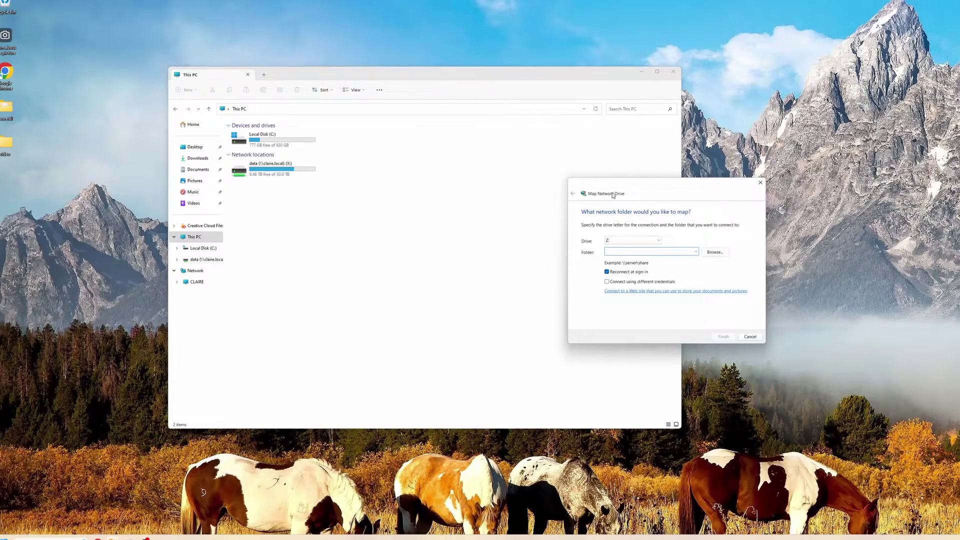
left_click_drag(613, 195, 332, 216)
left_click(359, 263)
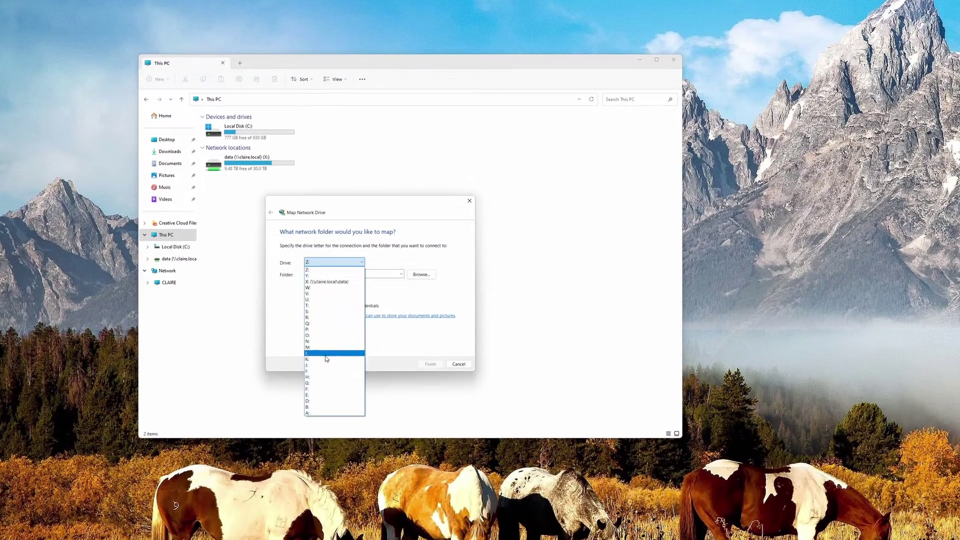
left_click(328, 343)
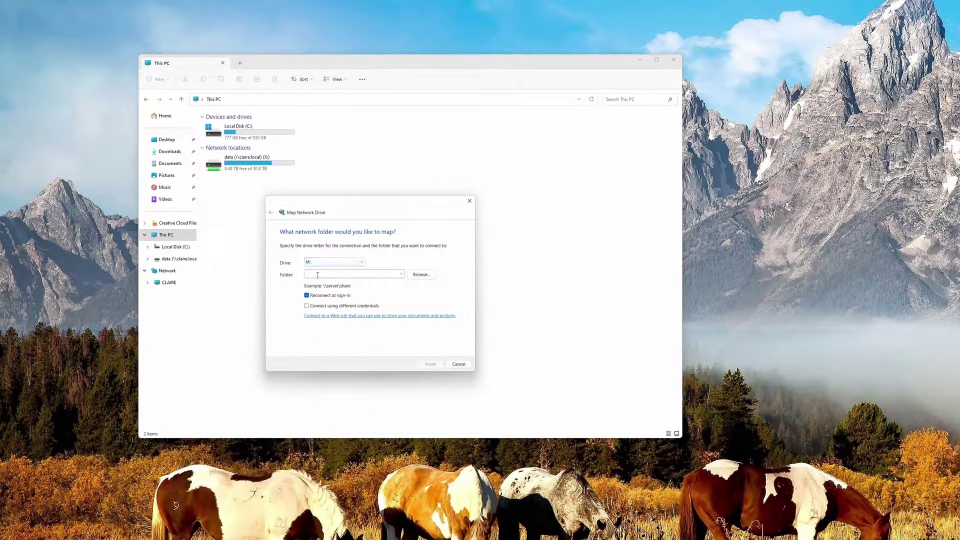
type("\\\\macmini.local\\netow")
type("rk_share\\")
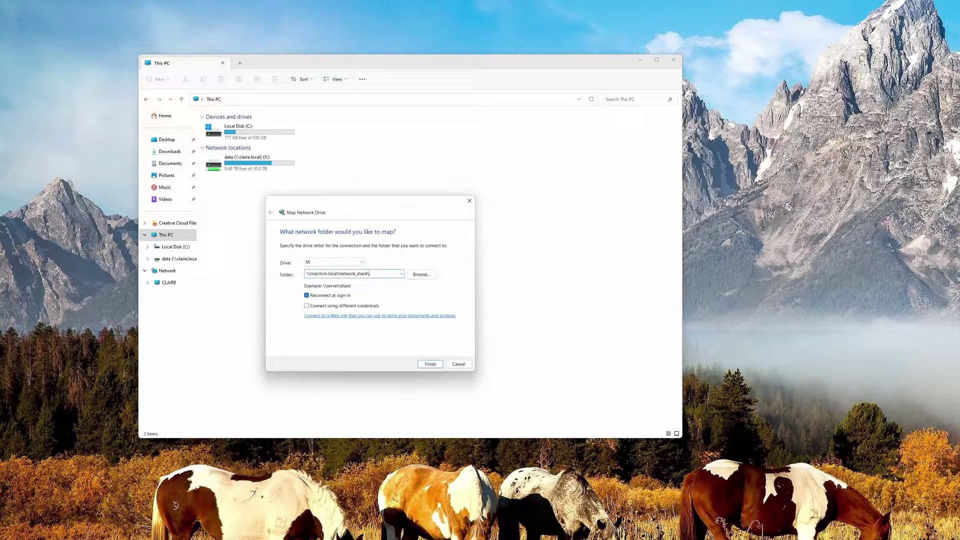
left_click(429, 363)
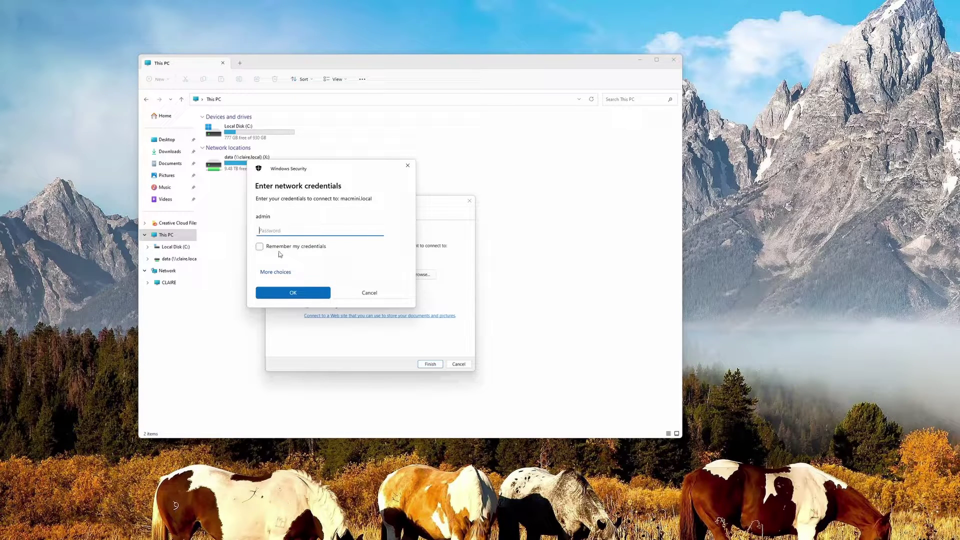
Enter the Mac account password, remember the credentials, and connect.
type("********")
key("BackSpace")
key("BackSpace")
key("BackSpace")
key("BackSpace")
key("BackSpace")
key("BackSpace")
key("BackSpace")
key("BackSpace")
type("********")
left_click(314, 247)
left_click(300, 292)
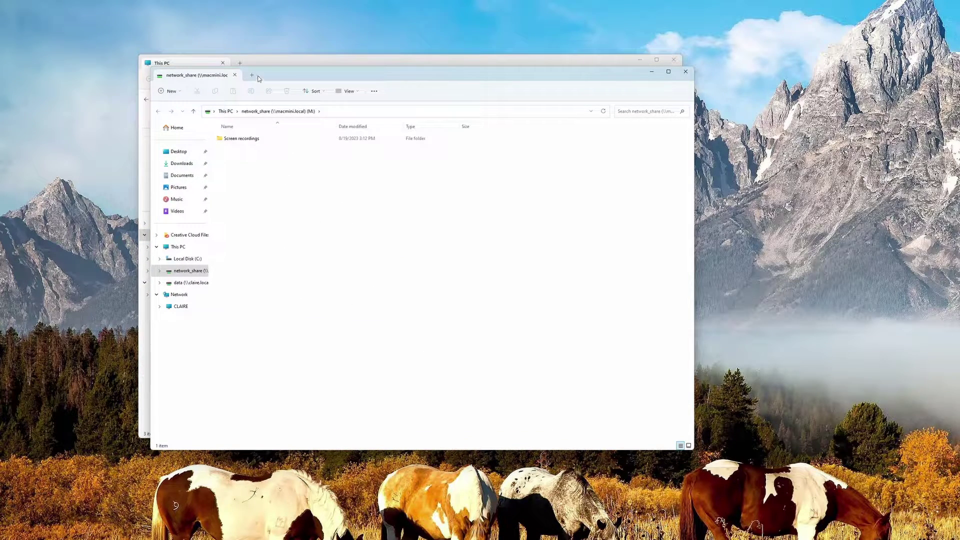
Minimize This PC and open Screen recordings in the network_share window.
left_click_drag(264, 77, 472, 134)
left_click(640, 60)
left_click_drag(581, 118, 410, 77)
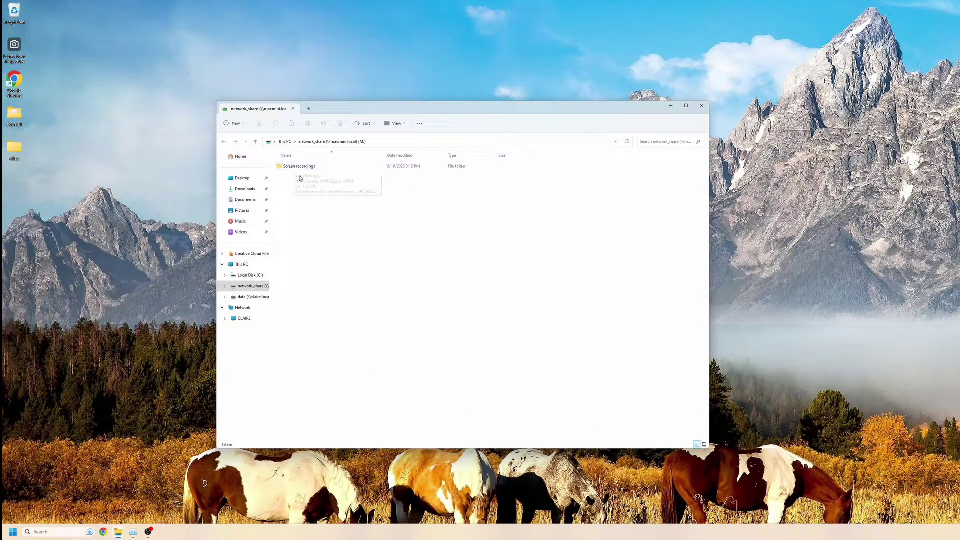
double_click(292, 167)
Select and deselect the nine files, then preview the open Explorer windows.
left_click_drag(358, 365, 330, 162)
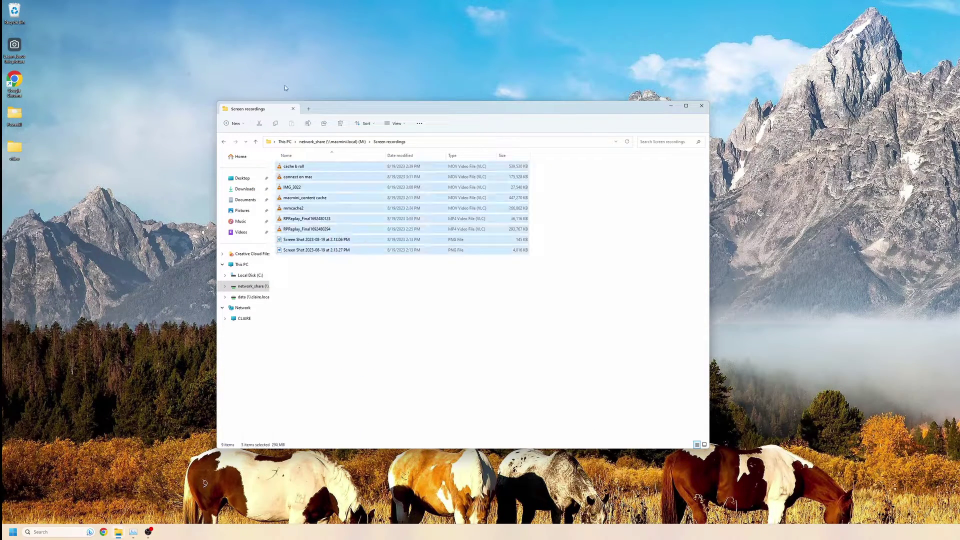
left_click(351, 310)
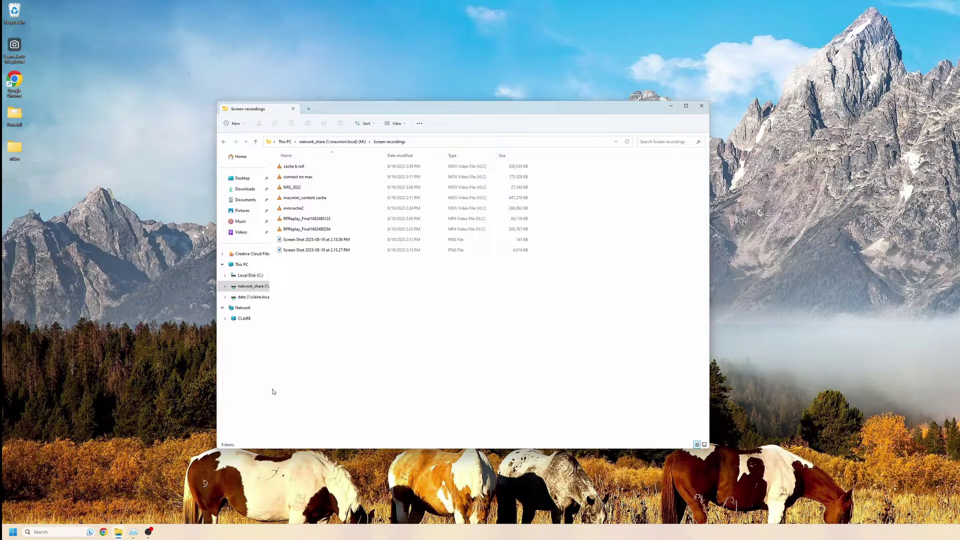
right_click(118, 533)
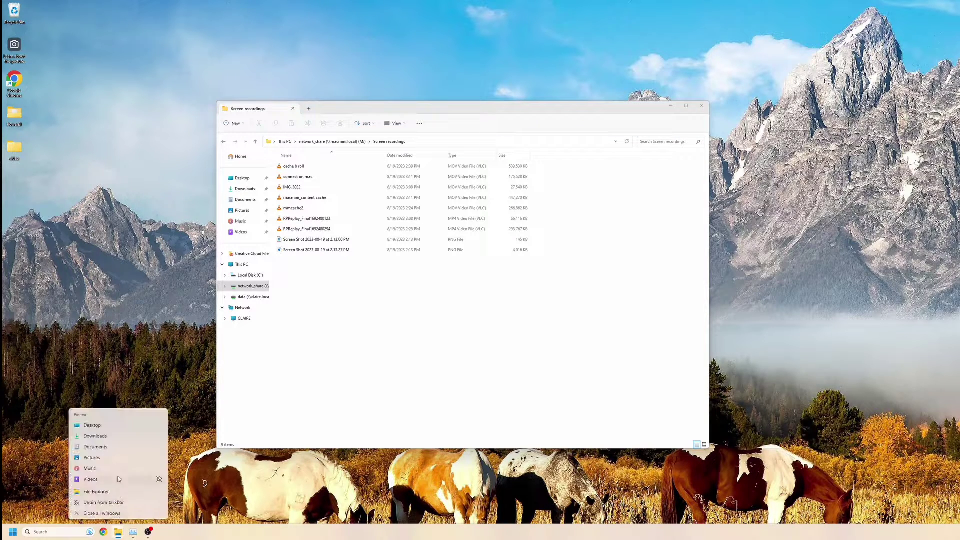
left_click(119, 533)
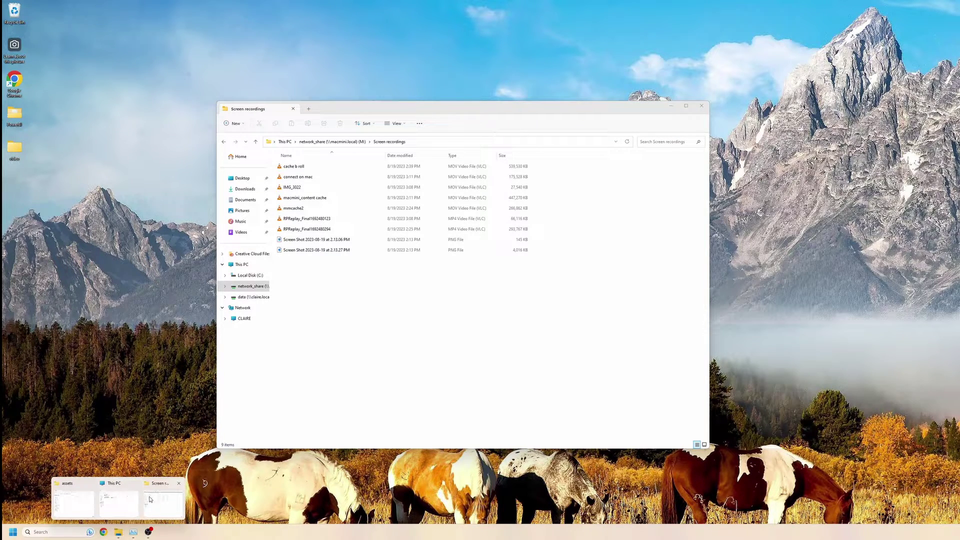
Close This PC and arrange the assets and Screen recordings windows side by side.
left_click(134, 483)
left_click(74, 502)
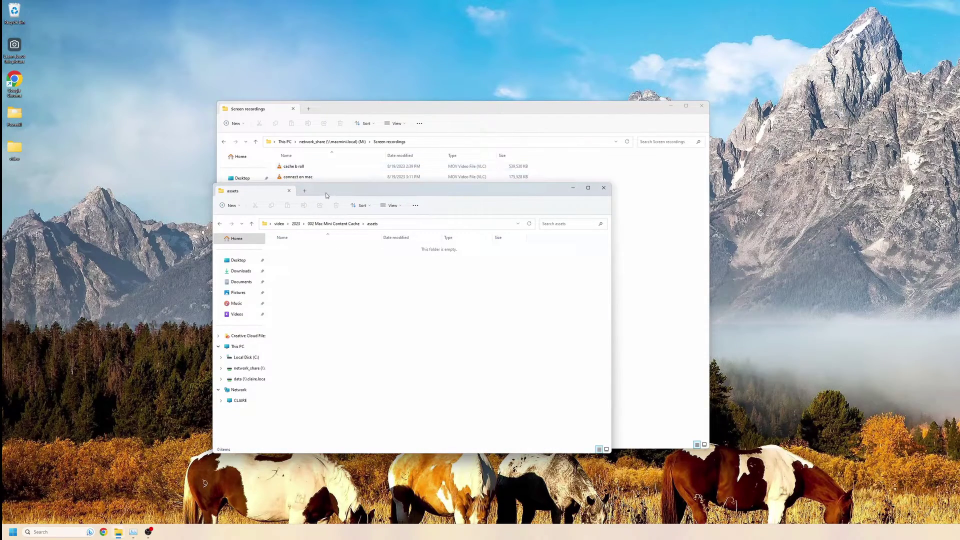
left_click_drag(326, 195, 157, 136)
left_click_drag(332, 114, 387, 129)
left_click_drag(394, 364, 393, 263)
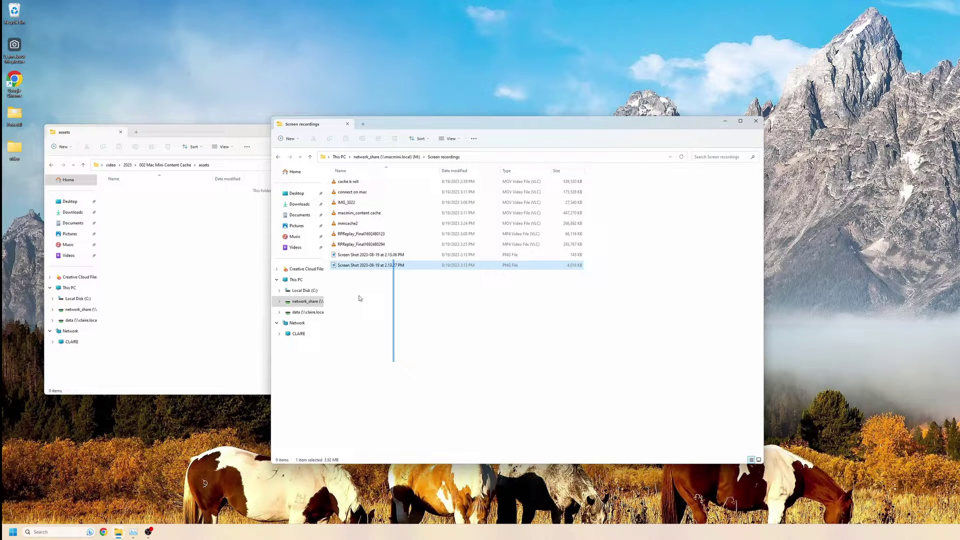
Drag all nine files into assets and allow the copy past the security warning.
left_click_drag(359, 299, 224, 229)
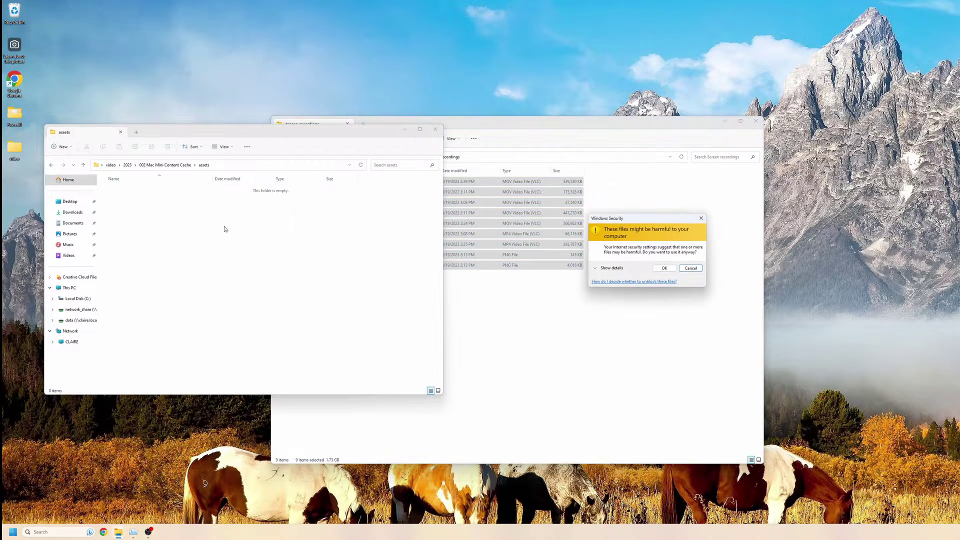
left_click(665, 268)
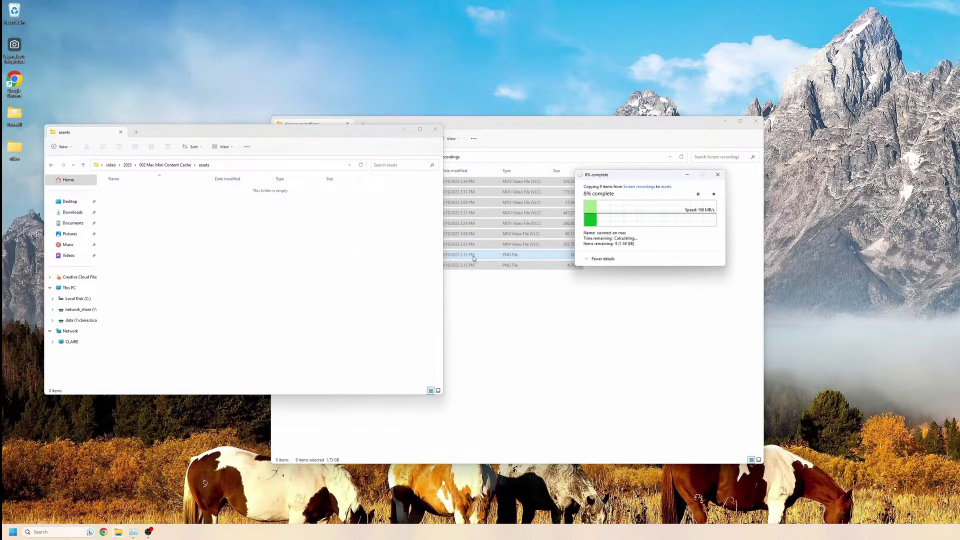
left_click_drag(602, 178, 247, 216)
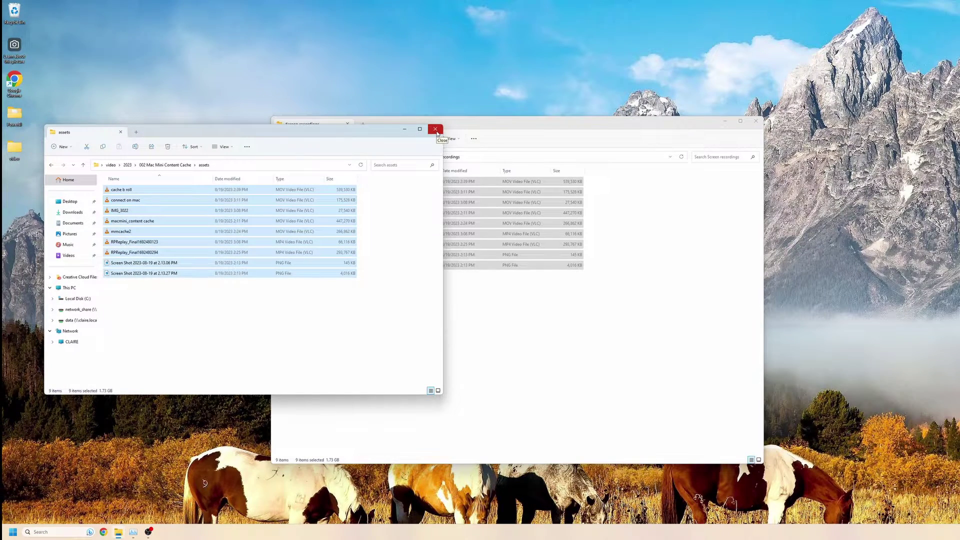
Close the assets window and clear the file selection in Screen recordings.
left_click(435, 130)
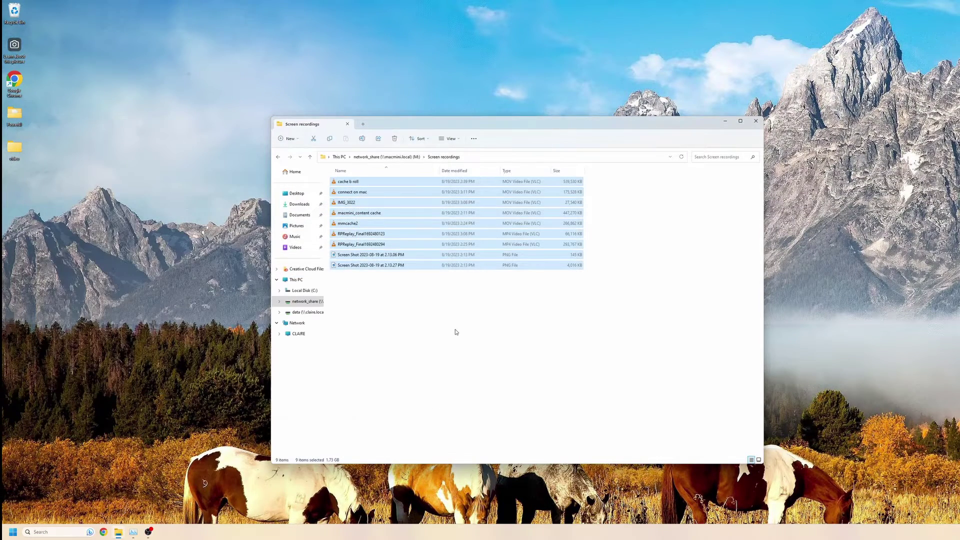
left_click(457, 332)
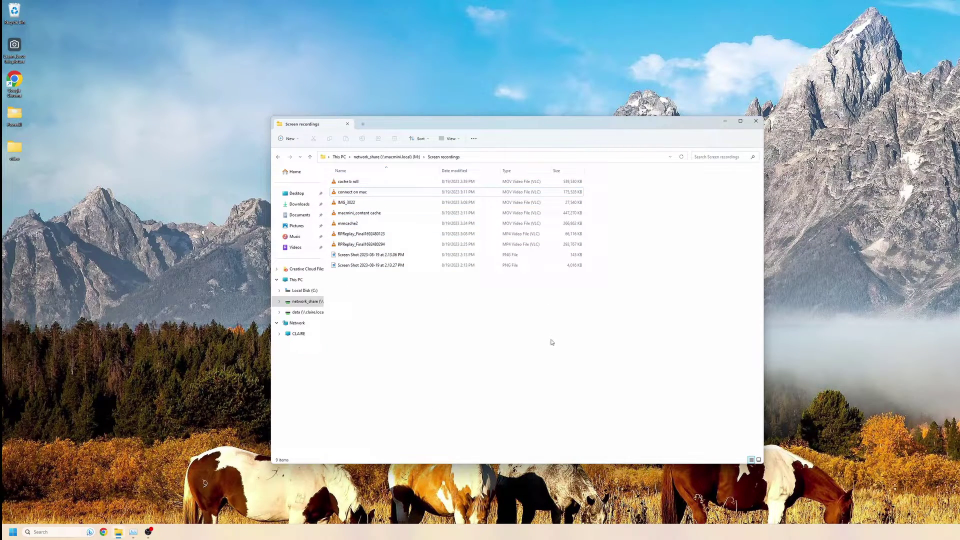
left_click_drag(440, 367, 375, 171)
left_click(392, 142)
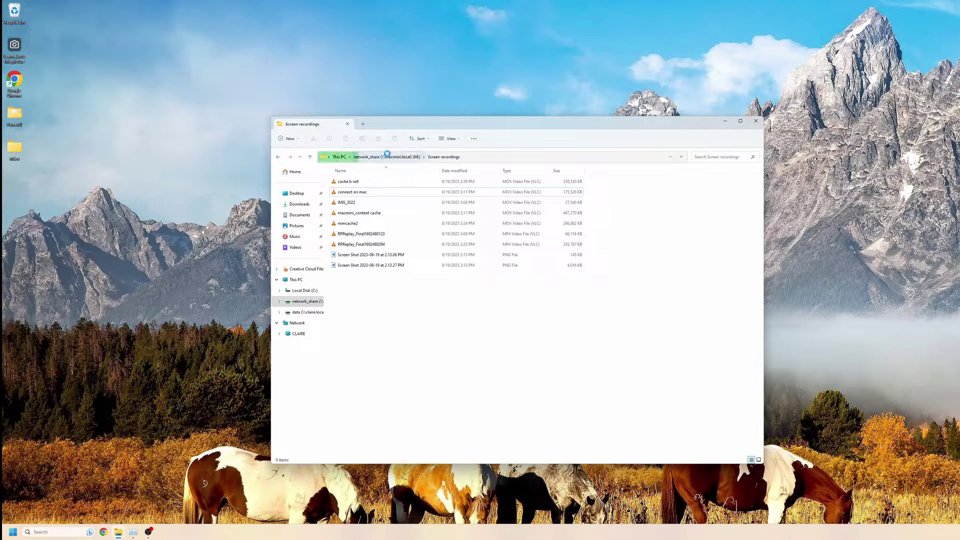
Disconnect the network_share (M:) drive from This PC's Network locations.
left_click_drag(398, 122, 284, 118)
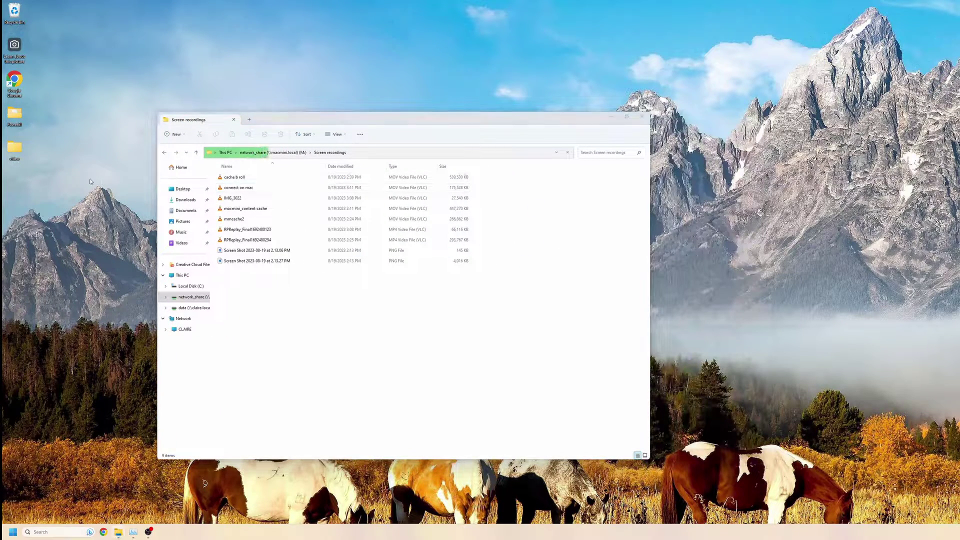
left_click(189, 278)
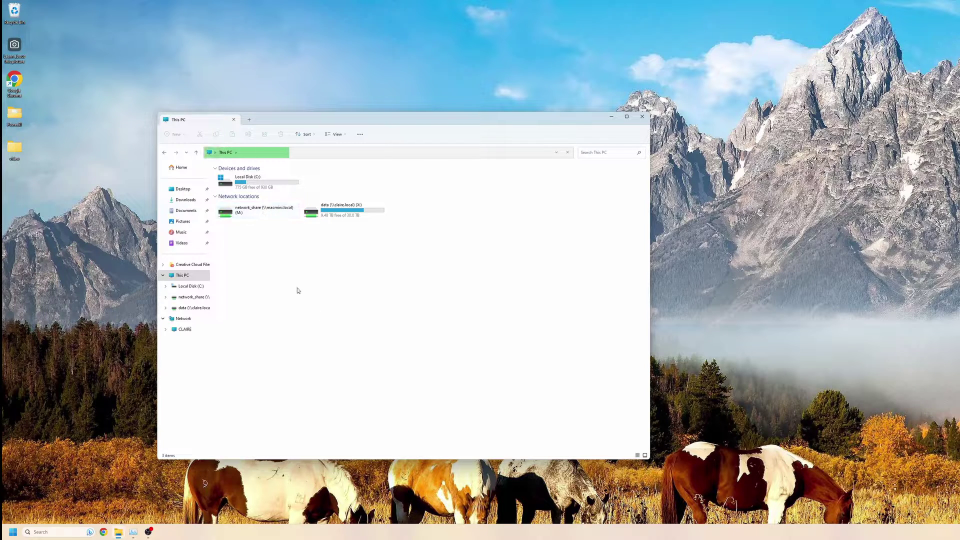
left_click(336, 207)
left_click(257, 213)
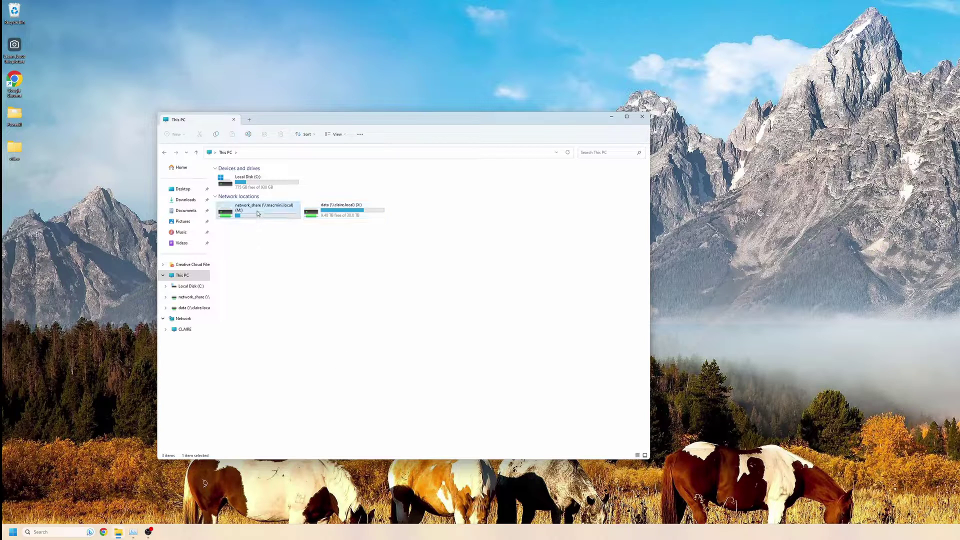
right_click(256, 209)
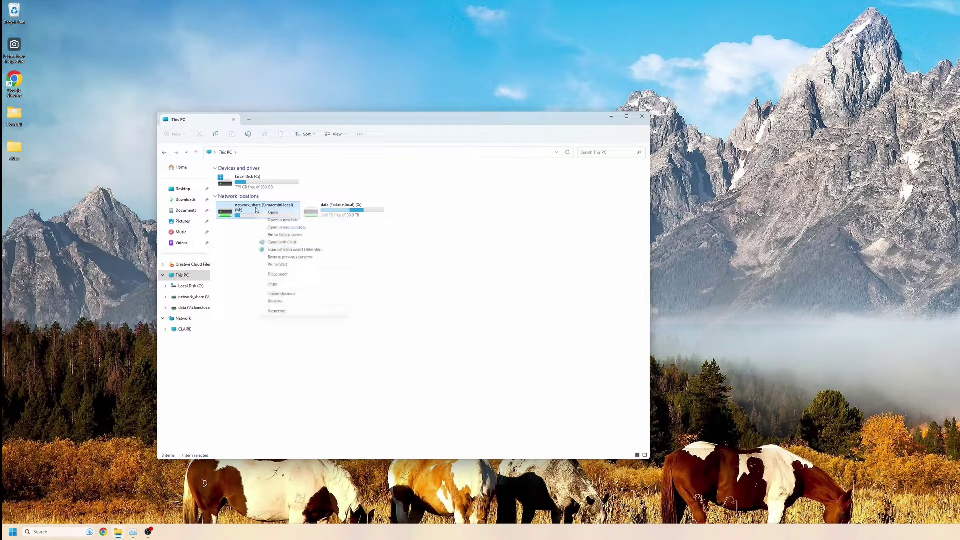
left_click(280, 275)
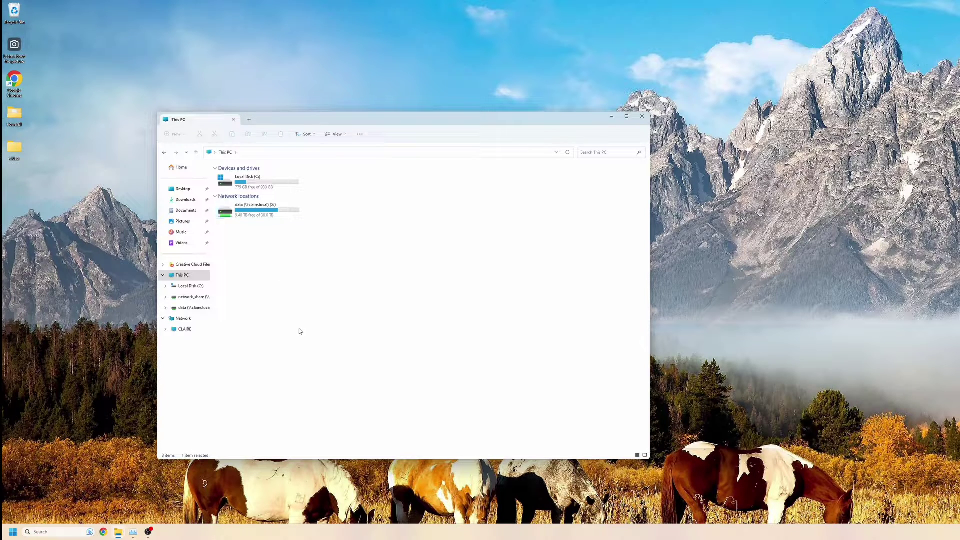
Start mapping drive M: to \\macmini.local\network_share from This PC.
right_click(208, 277)
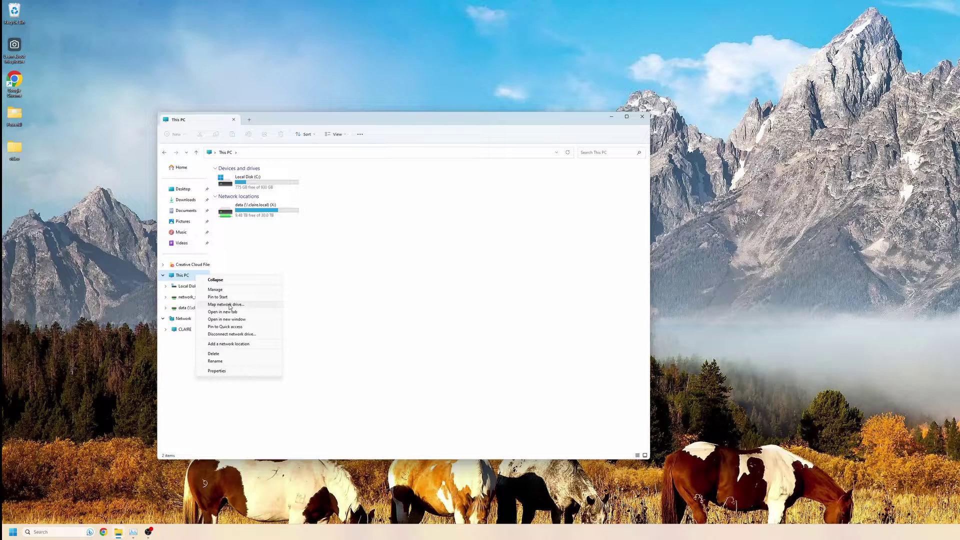
left_click(229, 304)
left_click_drag(596, 196, 370, 195)
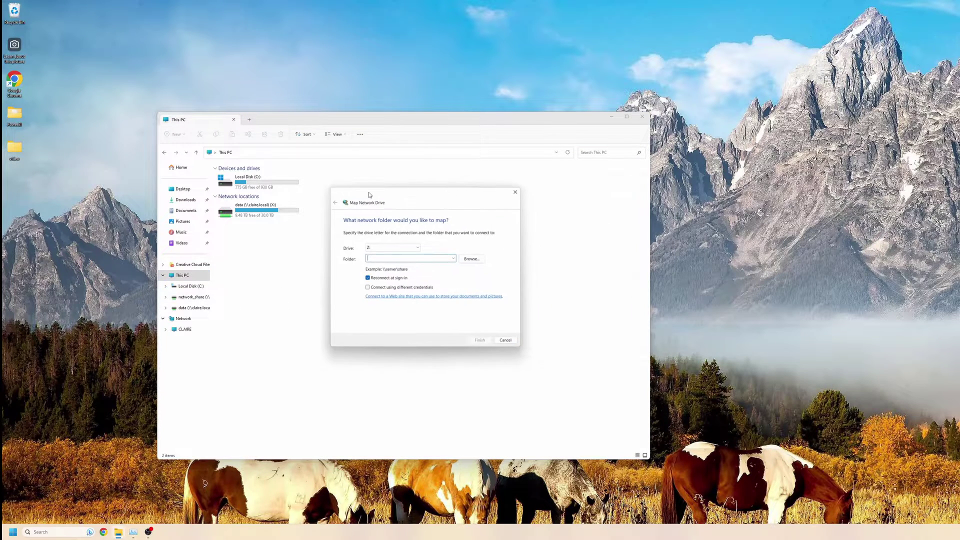
left_click(385, 248)
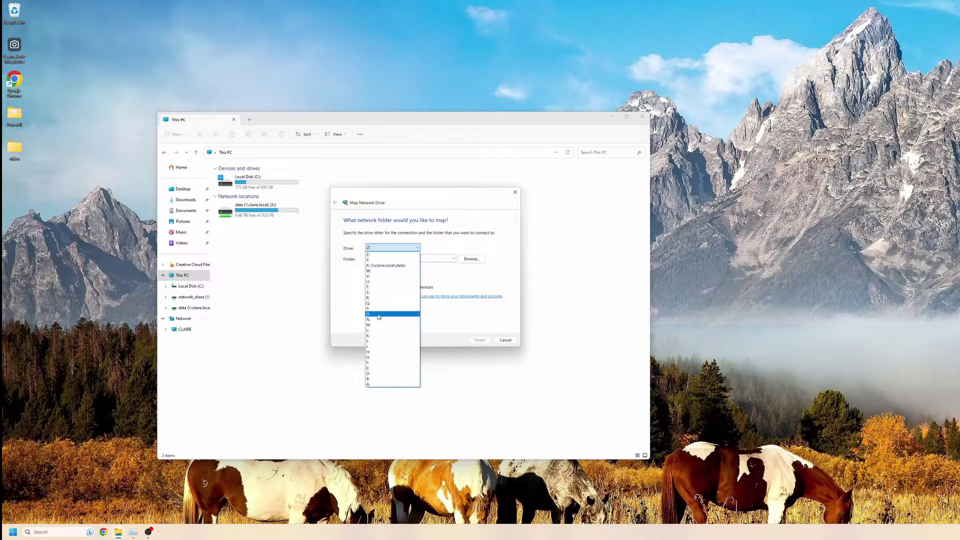
left_click(379, 324)
left_click(378, 257)
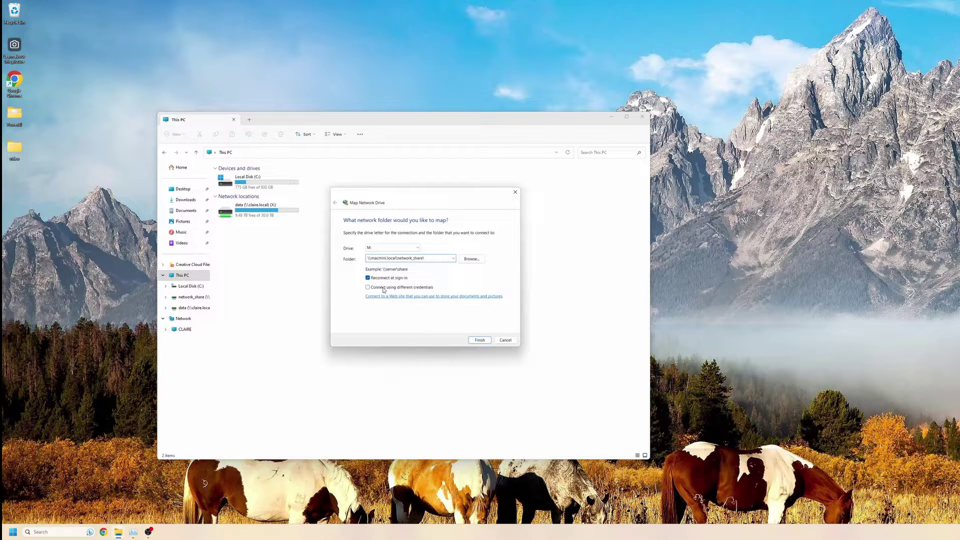
Connect with different remembered credentials, then close the This PC window.
left_click(368, 287)
left_click(481, 340)
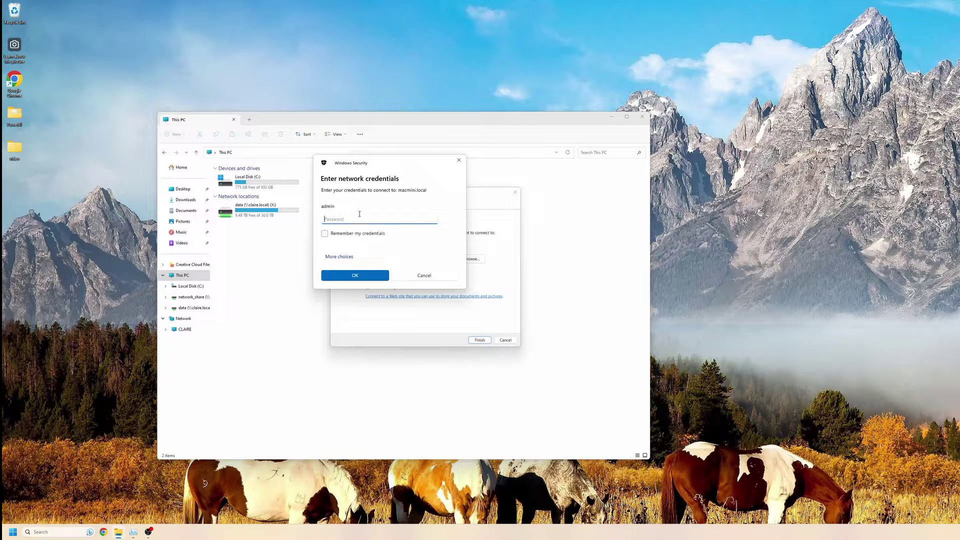
type("********")
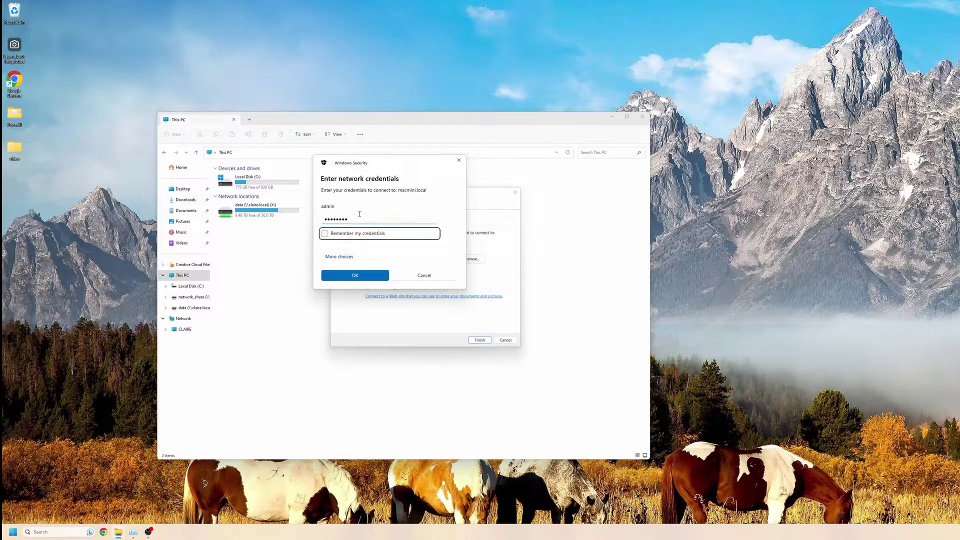
left_click(325, 234)
left_click(355, 275)
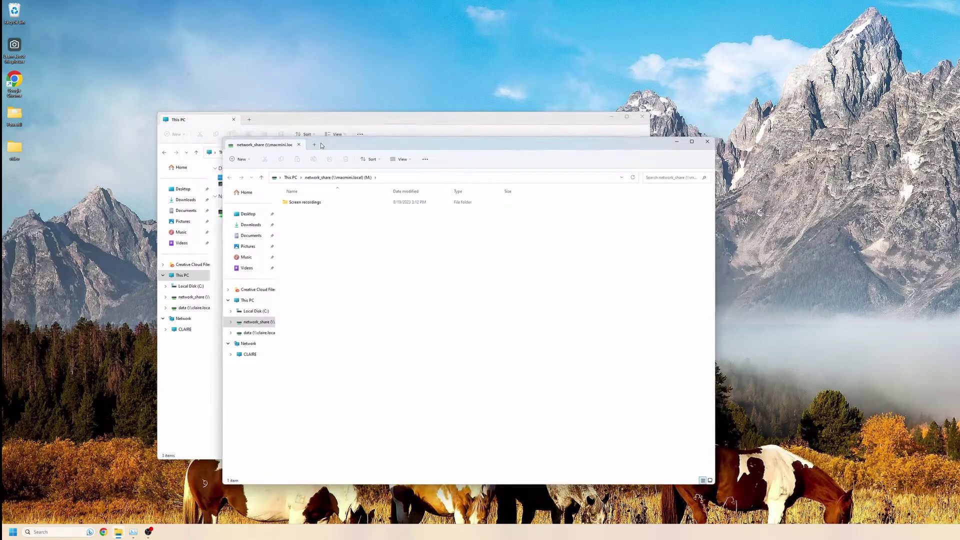
left_click_drag(255, 119, 295, 111)
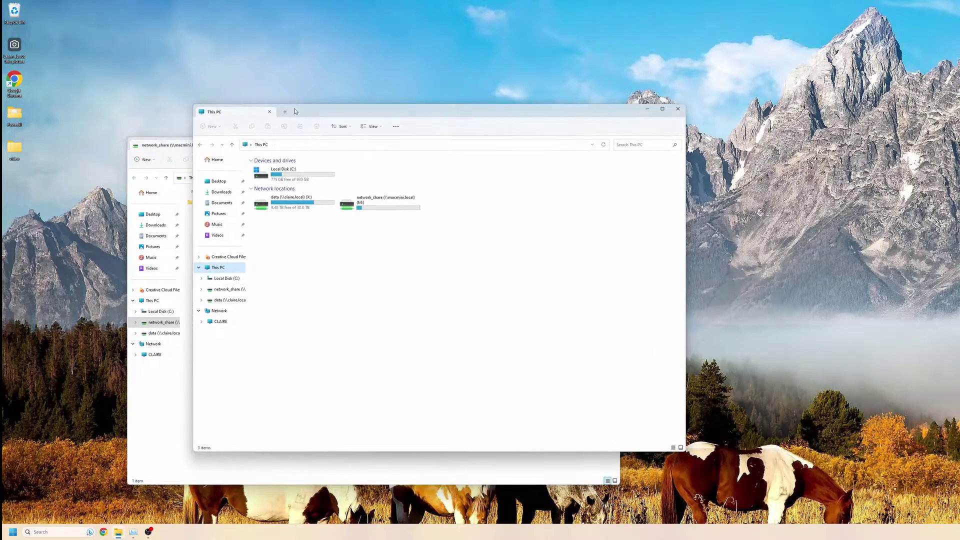
left_click(269, 112)
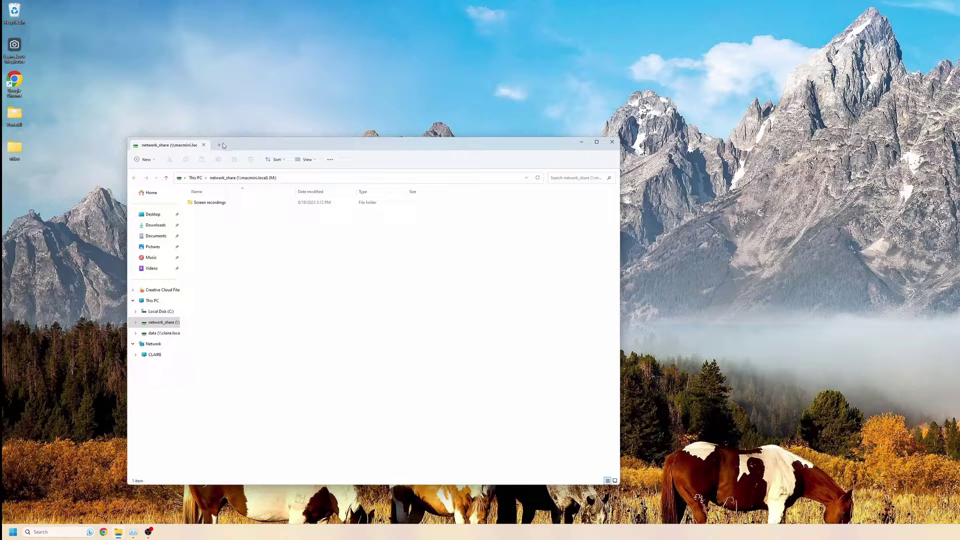
Launch System Settings from the Dock and go to General > Time Machine.
left_click_drag(224, 146, 155, 113)
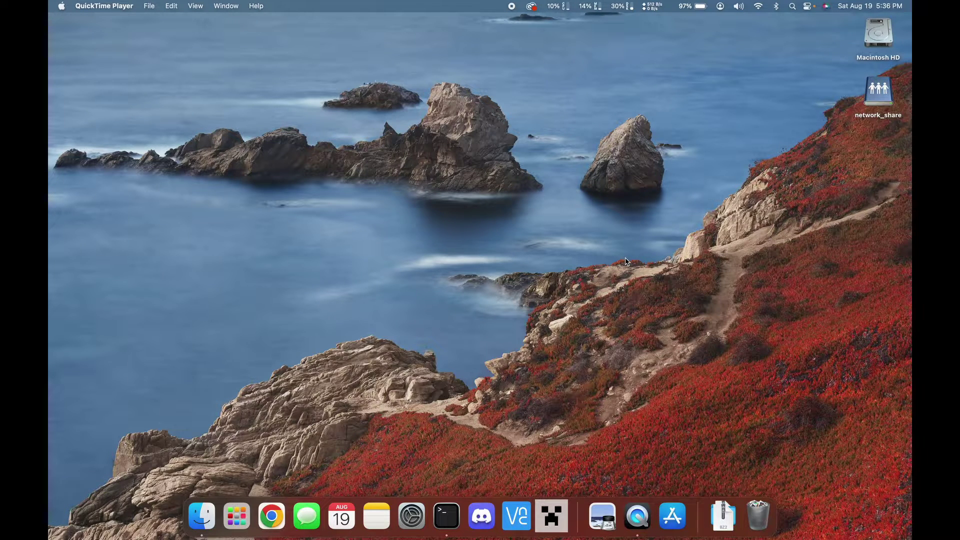
left_click(410, 516)
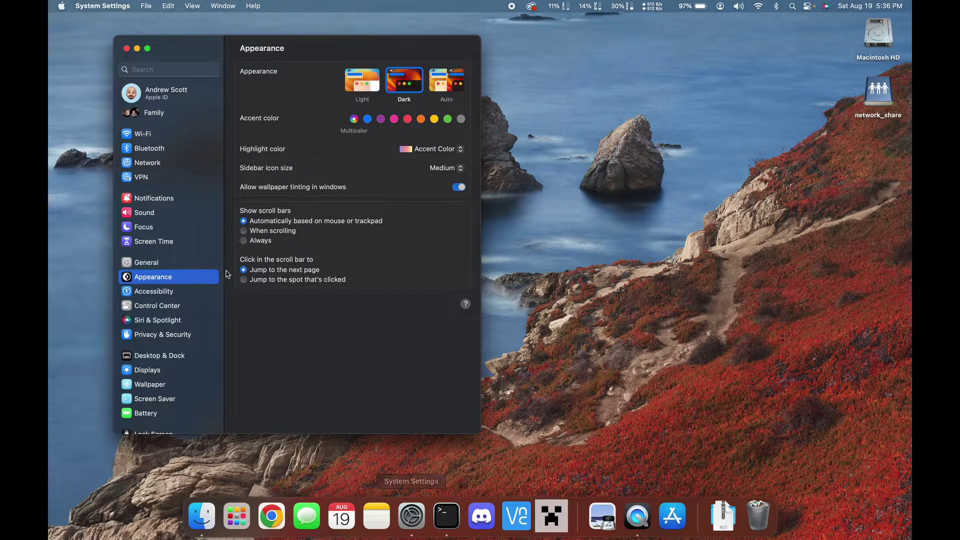
left_click(151, 265)
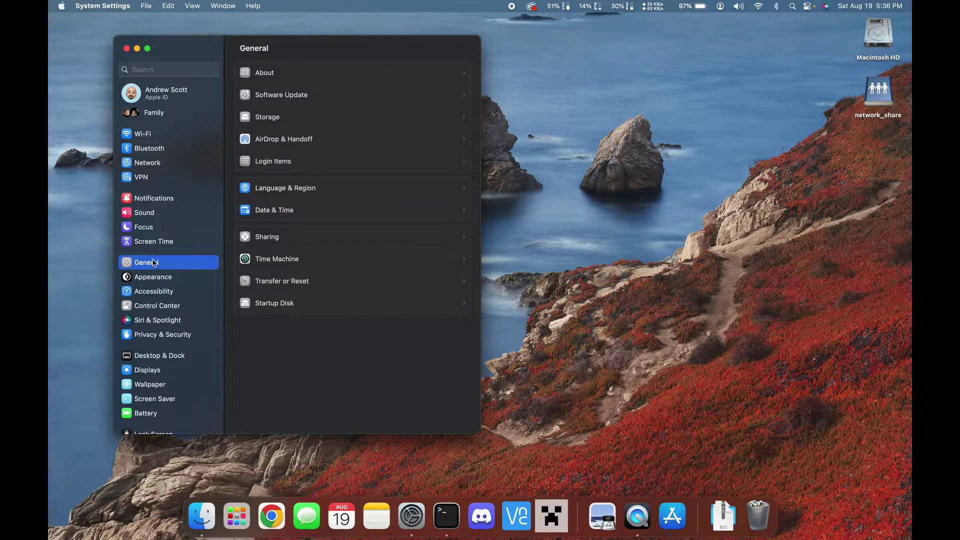
left_click(312, 263)
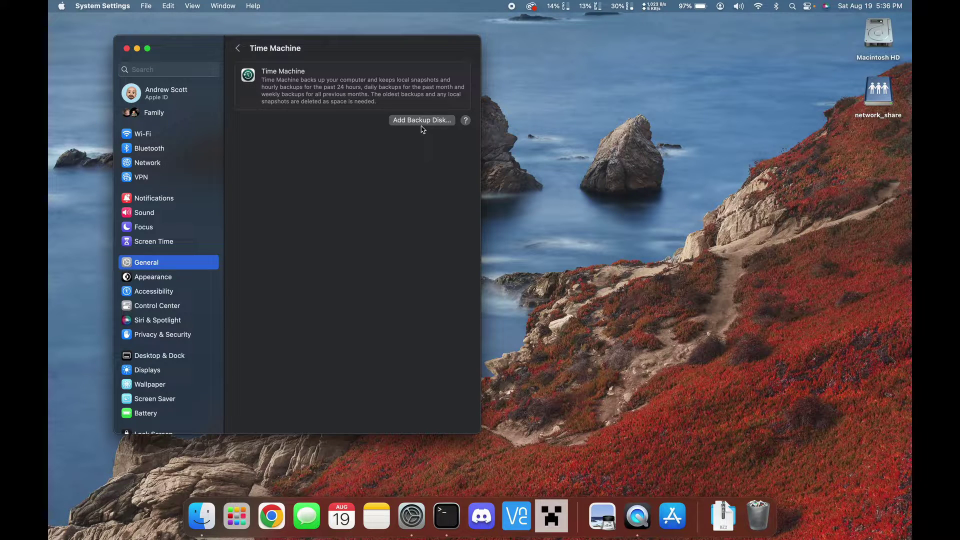
Add Timemachine as a backup disk and start setting it up.
left_click(421, 123)
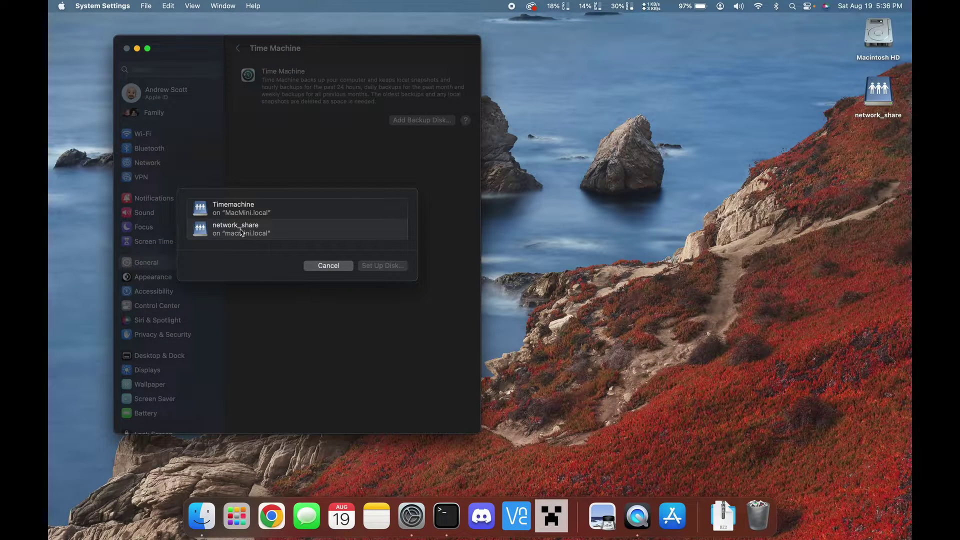
left_click(261, 216)
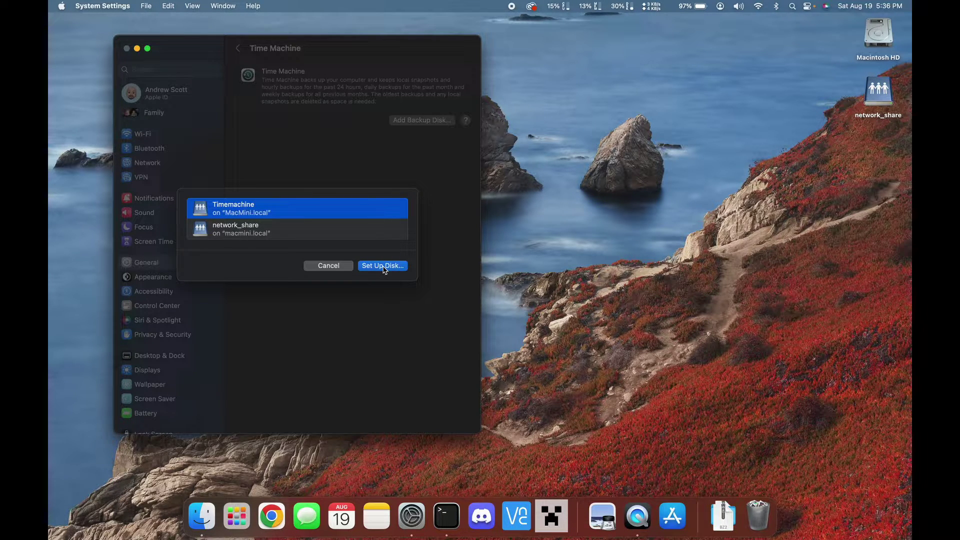
left_click(384, 269)
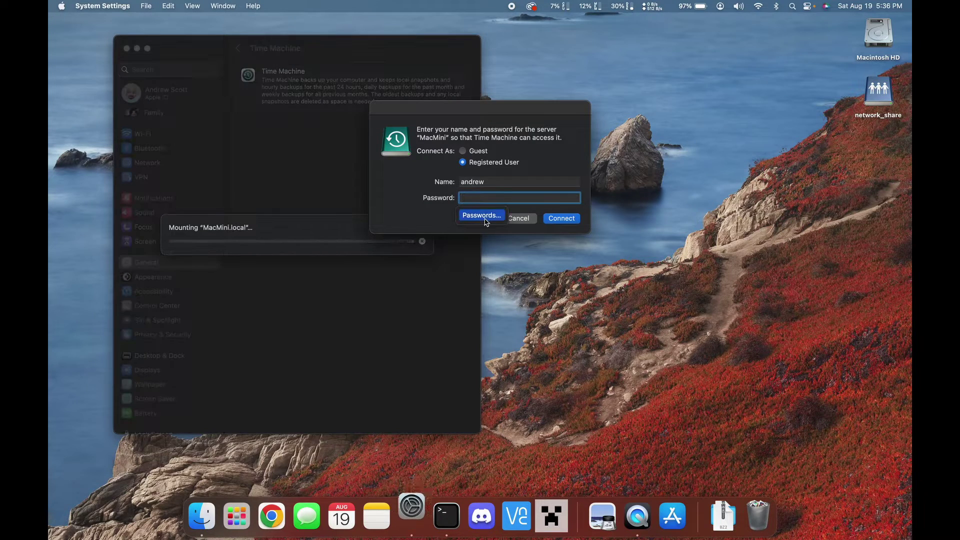
Sign in as a registered user with the server's password, then set the encryption password.
left_click(462, 150)
left_click(462, 162)
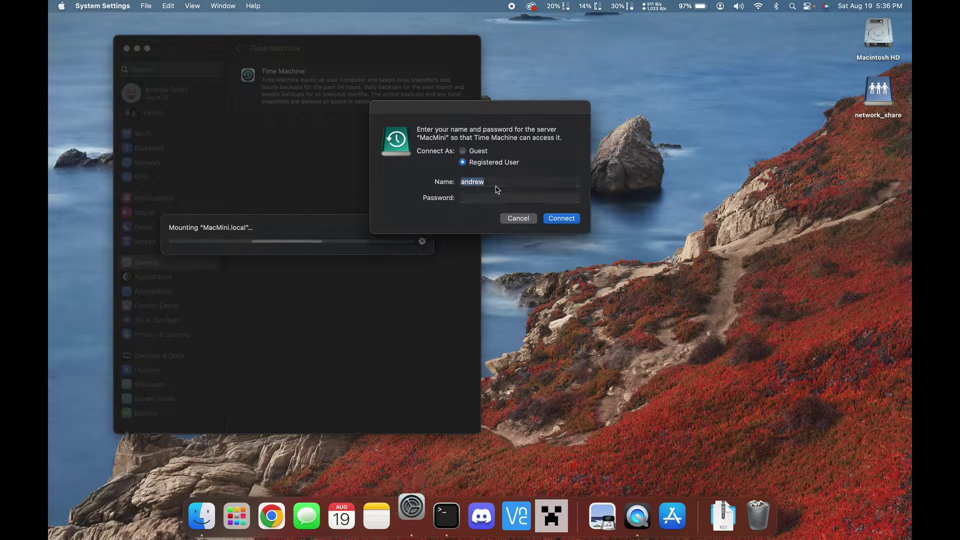
type("a")
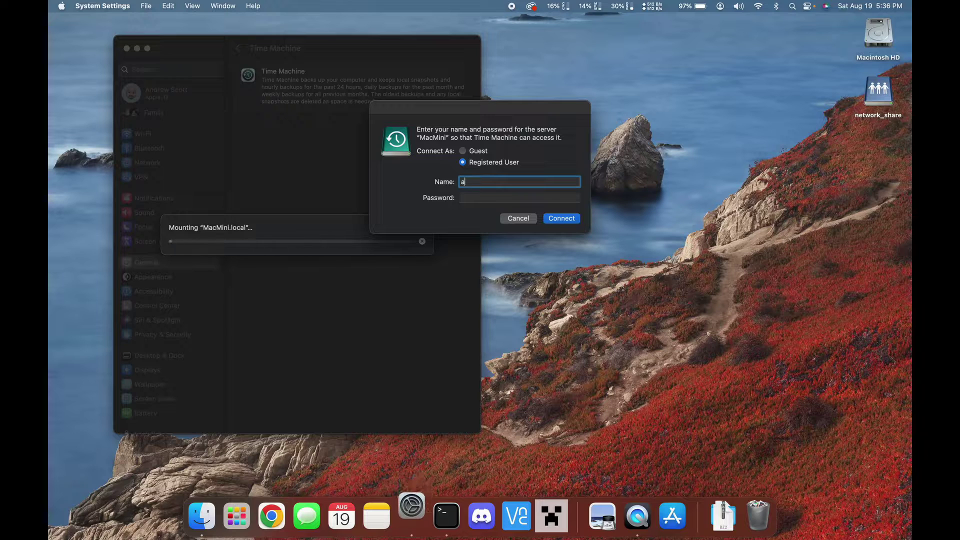
type("dmin")
key("Tab")
type("••••••••")
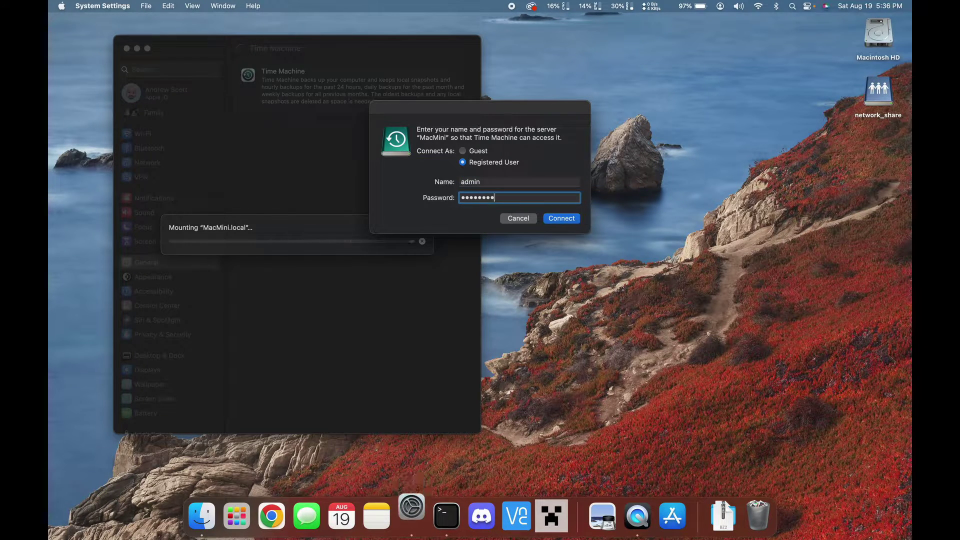
key("Return")
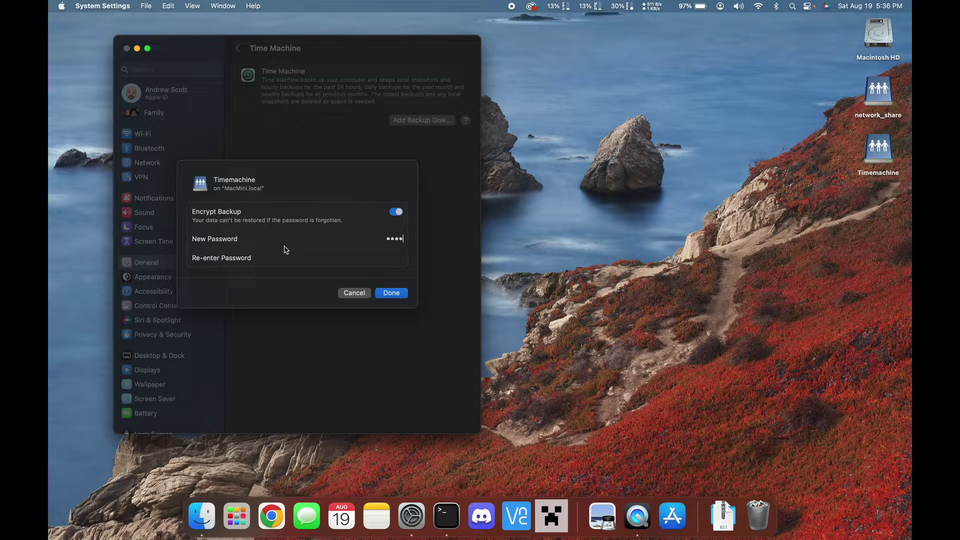
type("••")
key("Return")
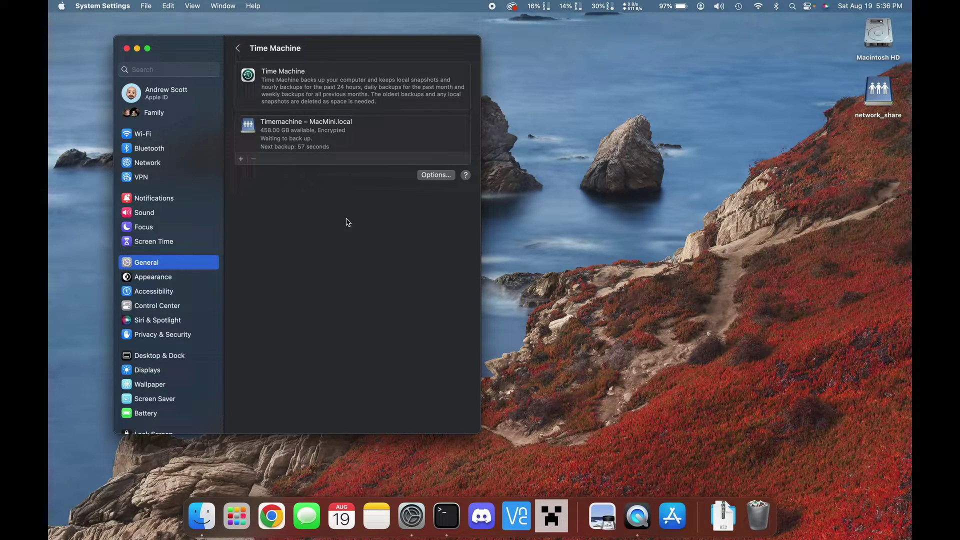
Nudge the System Settings window right while the first backup begins copying.
left_click_drag(290, 45, 320, 45)
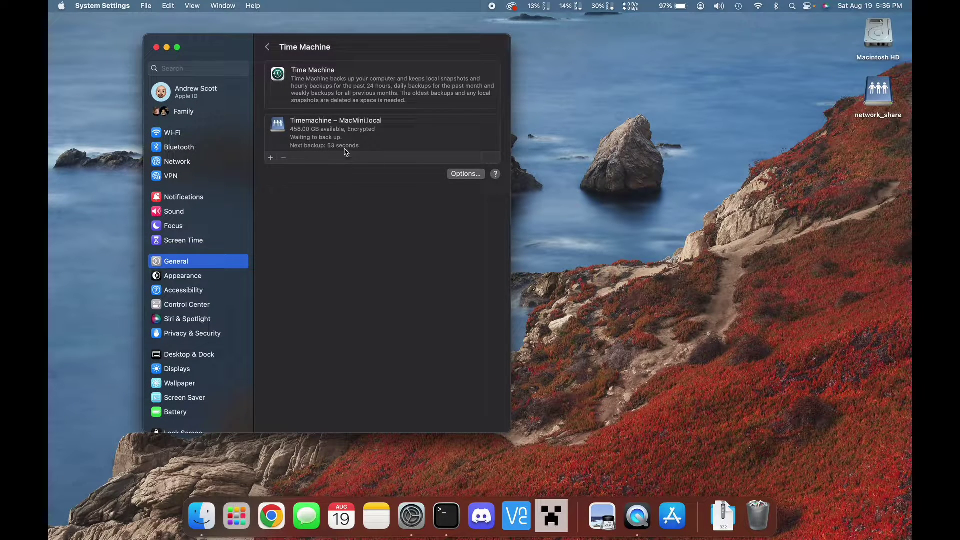